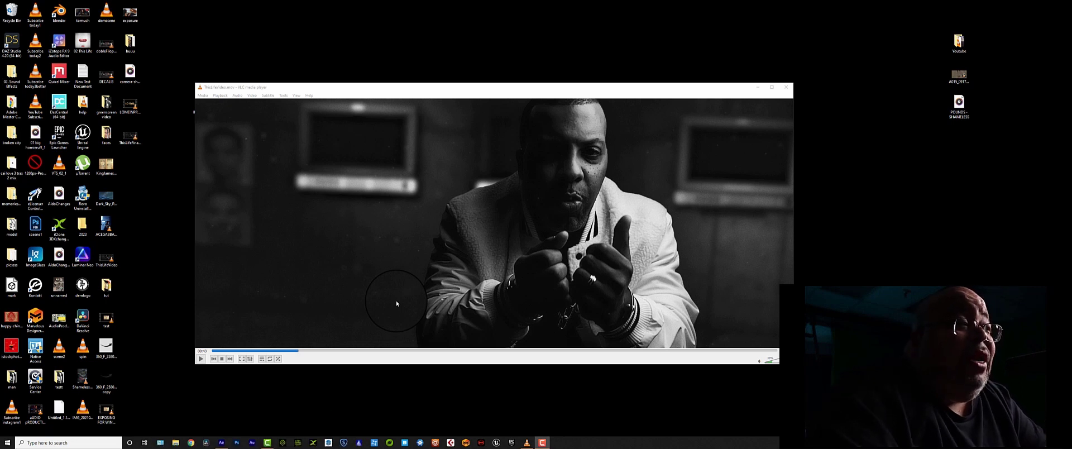
Play the finished black-and-white interrogation room video in VLC.
{"action": "left_click", "coordinate": [201, 360]}
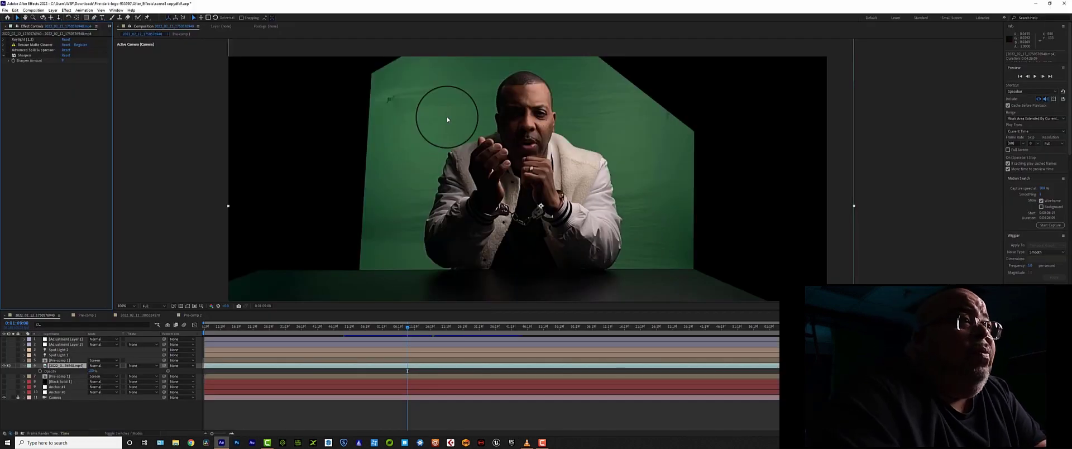
Show the whole frame with mask outlines and nudge the mask's top-left vertex slightly down.
{"action": "key", "text": "ctrl+z"}
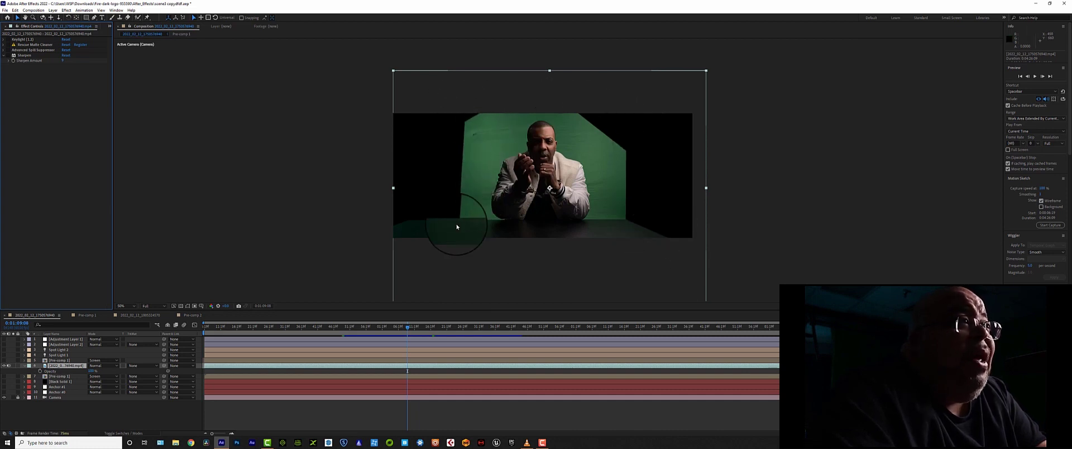
{"action": "left_click", "coordinate": [183, 309]}
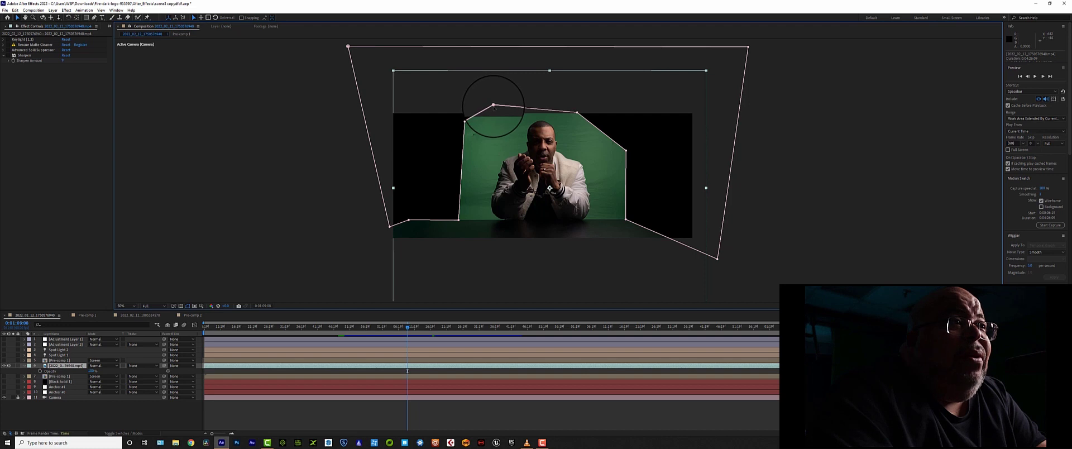
{"action": "mouse_move", "coordinate": [494, 105]}
{"action": "left_mouse_down"}
{"action": "mouse_move", "coordinate": [499, 97]}
{"action": "mouse_move", "coordinate": [493, 110]}
{"action": "left_mouse_up"}
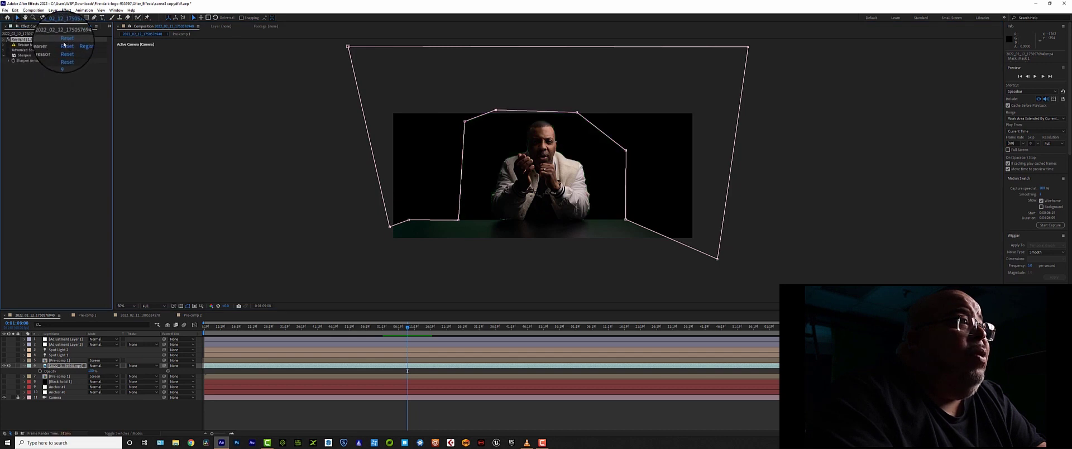
Sample the green backdrop as Keylight's Screen Colour and set View to Screen Matte.
{"action": "left_click", "coordinate": [4, 40]}
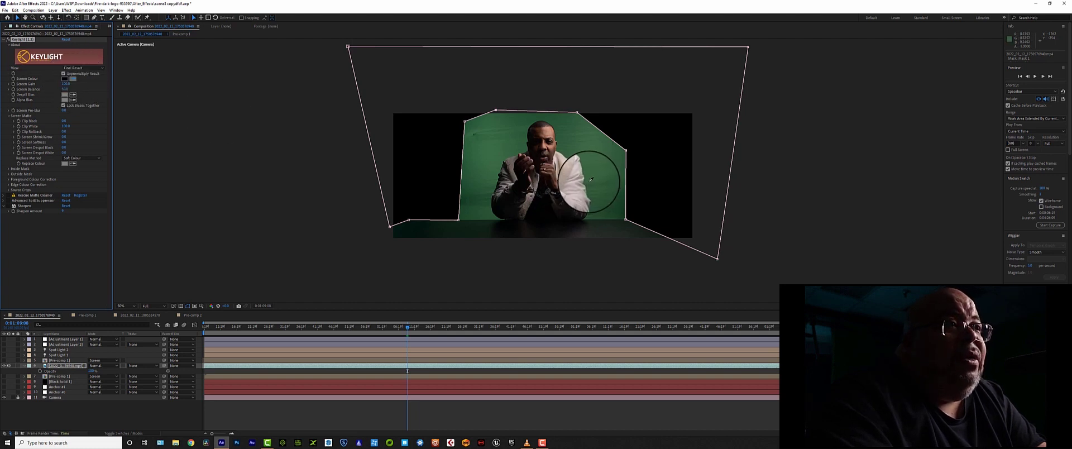
{"action": "left_click", "coordinate": [592, 181]}
{"action": "scroll", "coordinate": [559, 173], "scroll_direction": "up", "scroll_amount": 2}
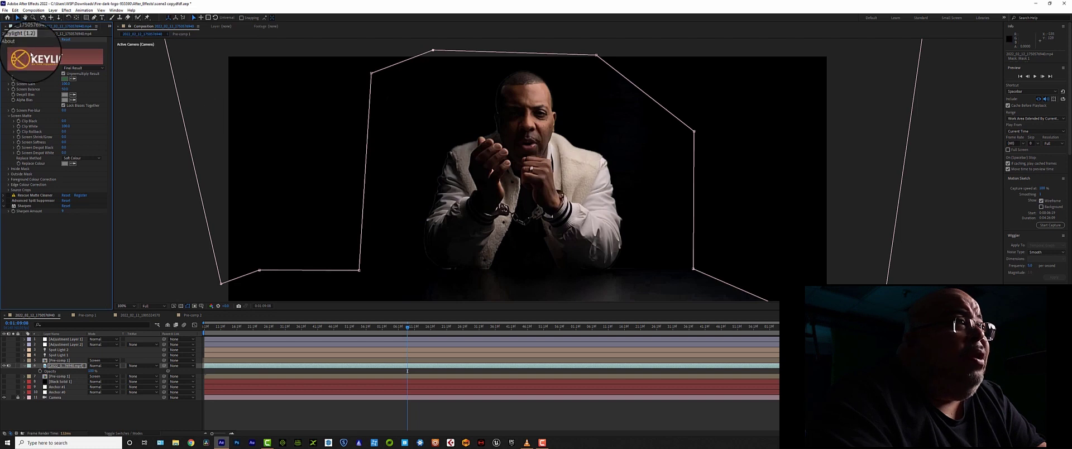
{"action": "left_click", "coordinate": [83, 68]}
{"action": "left_click", "coordinate": [83, 103]}
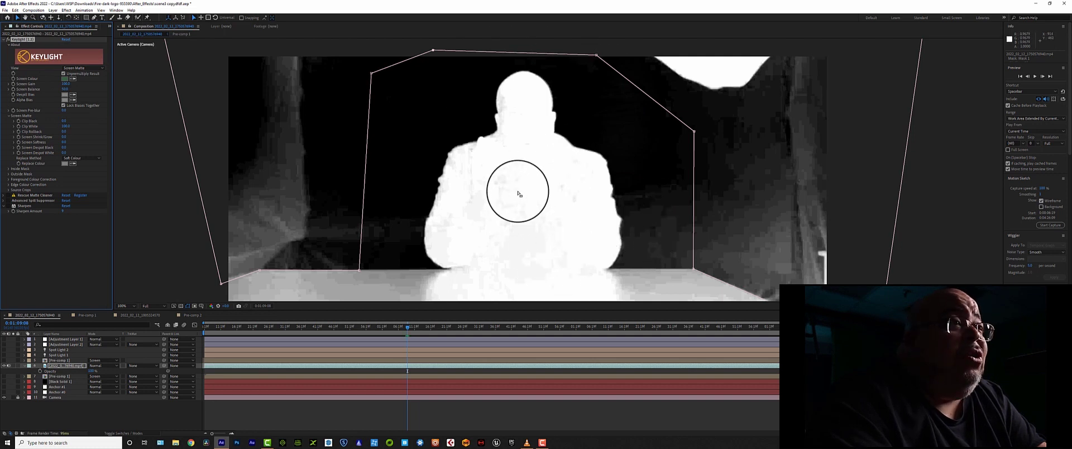
Lower Keylight's Clip White to 49 and raise Clip Black to 23, checking the matte edges.
{"action": "key", "text": "comma"}
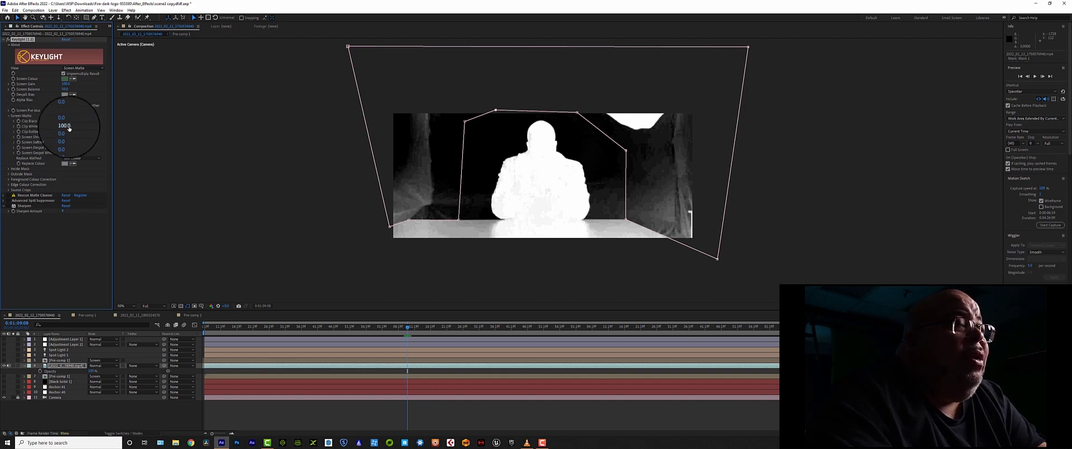
{"action": "left_click_drag", "start_coordinate": [68, 128], "coordinate": [49, 125]}
{"action": "key", "text": "period"}
{"action": "key", "text": "period"}
{"action": "key", "text": "period"}
{"action": "key", "text": "period"}
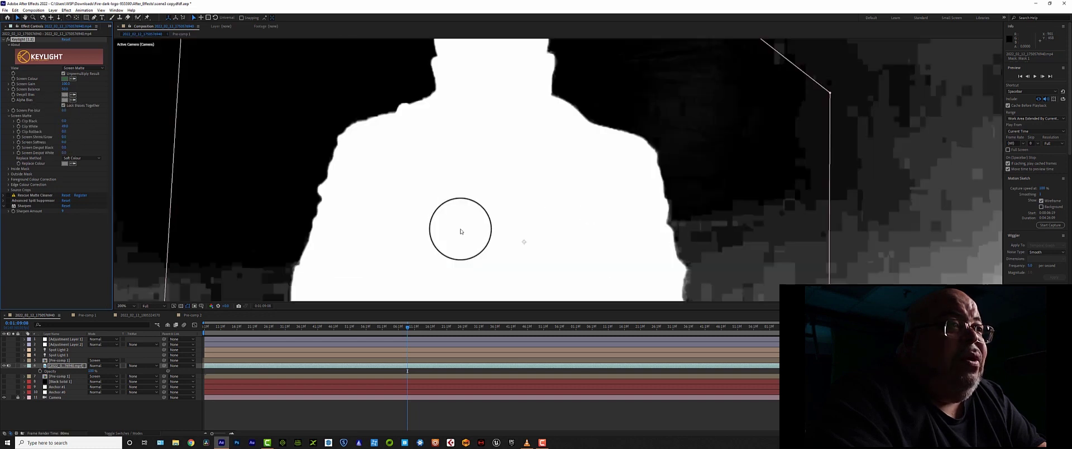
{"action": "key", "text": "comma"}
{"action": "key", "text": "comma"}
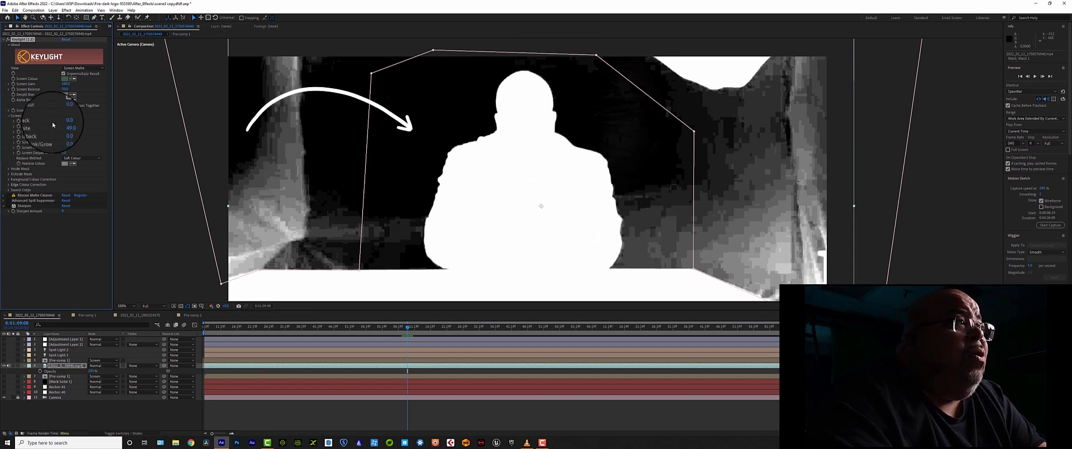
{"action": "left_click_drag", "start_coordinate": [67, 120], "coordinate": [70, 120]}
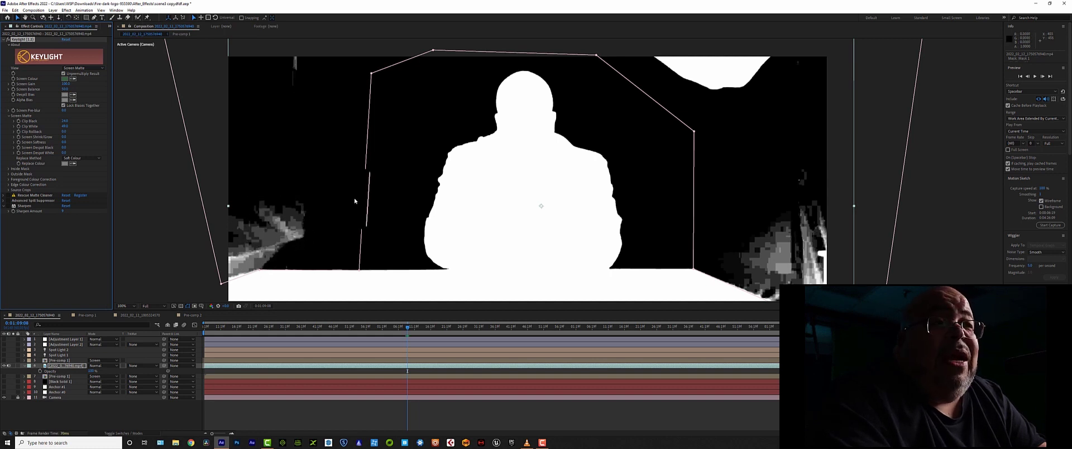
{"action": "scroll", "coordinate": [515, 196], "scroll_direction": "up", "scroll_amount": 3}
{"action": "scroll", "coordinate": [572, 196], "scroll_direction": "down", "scroll_amount": 1}
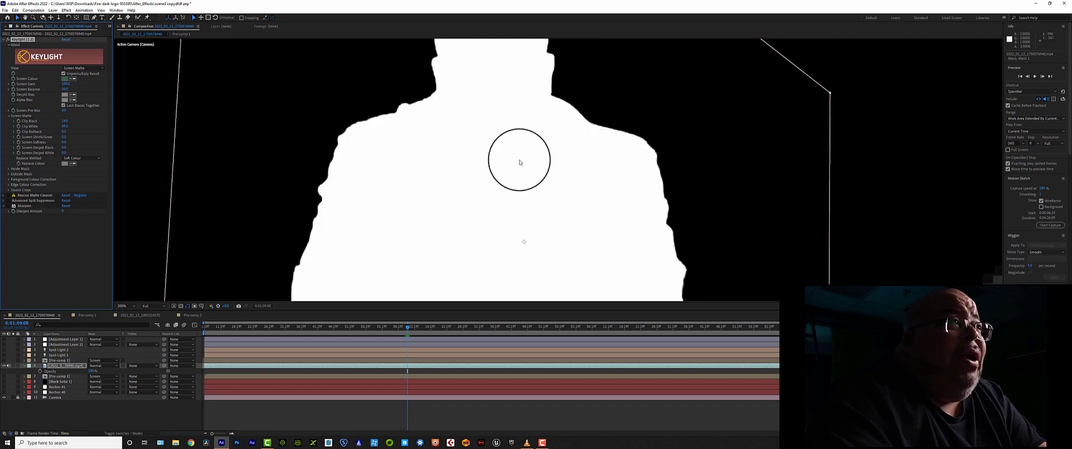
{"action": "scroll", "coordinate": [525, 160], "scroll_direction": "down", "scroll_amount": 2}
Switch Keylight's View back to Intermediate Result.
{"action": "left_click", "coordinate": [103, 69]}
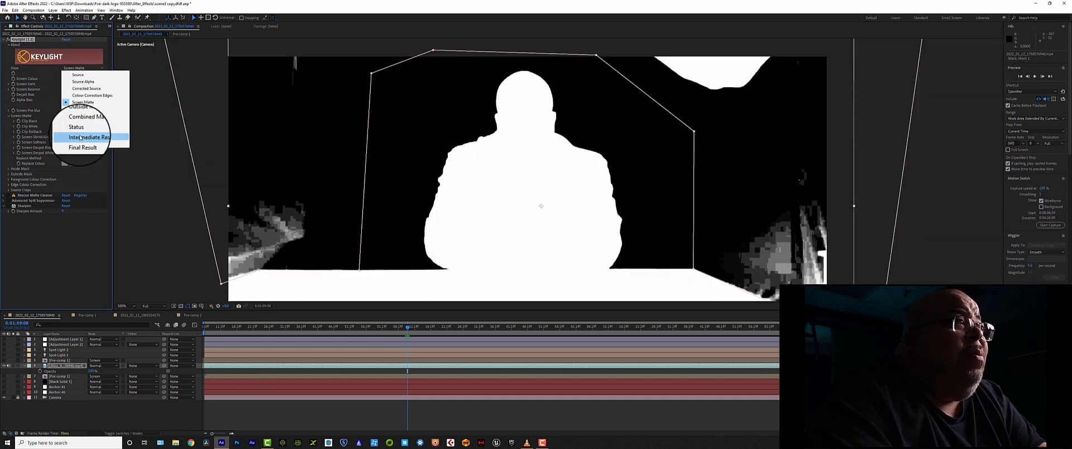
{"action": "left_click", "coordinate": [92, 137]}
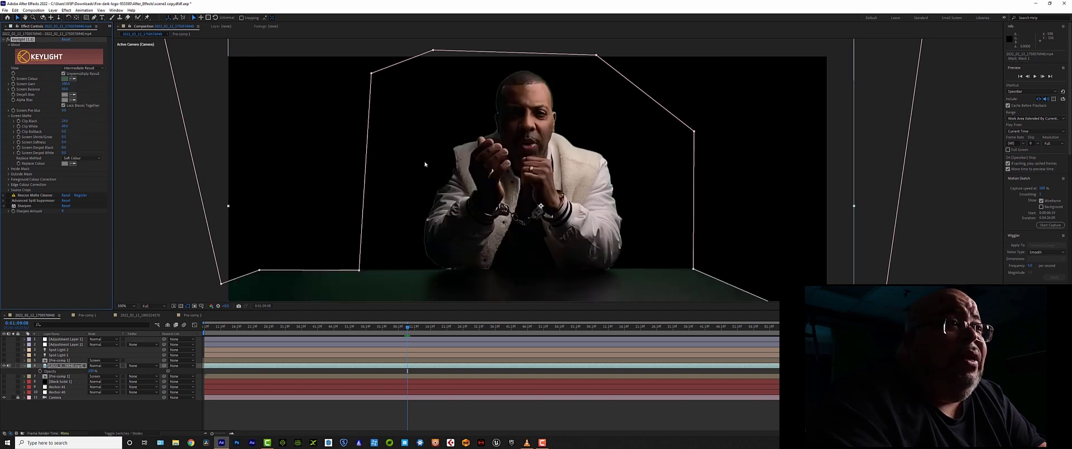
{"action": "scroll", "coordinate": [515, 136], "scroll_direction": "up", "scroll_amount": 2}
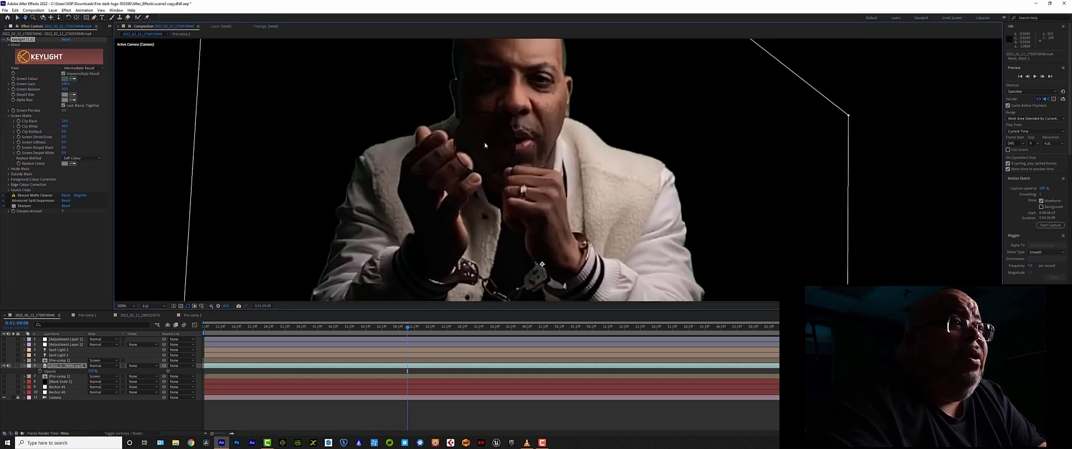
Set Clip Black to 41, Screen Shrink/Grow to -0.5 and Screen Softness to 1.4.
{"action": "left_click_drag", "start_coordinate": [63, 121], "coordinate": [72, 121]}
{"action": "scroll", "coordinate": [646, 148], "scroll_direction": "down", "scroll_amount": 2}
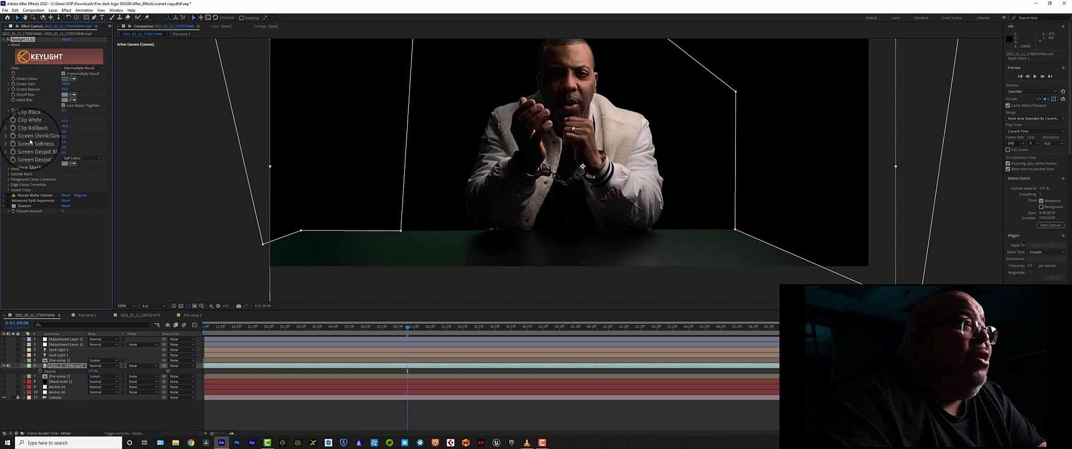
{"action": "scroll", "coordinate": [466, 133], "scroll_direction": "up", "scroll_amount": 4}
{"action": "scroll", "coordinate": [492, 165], "scroll_direction": "down", "scroll_amount": 3}
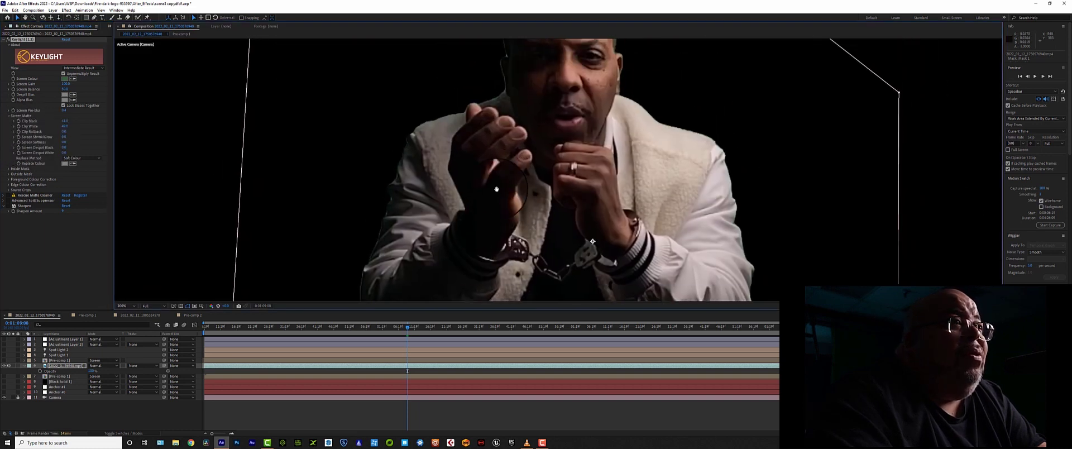
{"action": "scroll", "coordinate": [492, 165], "scroll_direction": "up", "scroll_amount": 2}
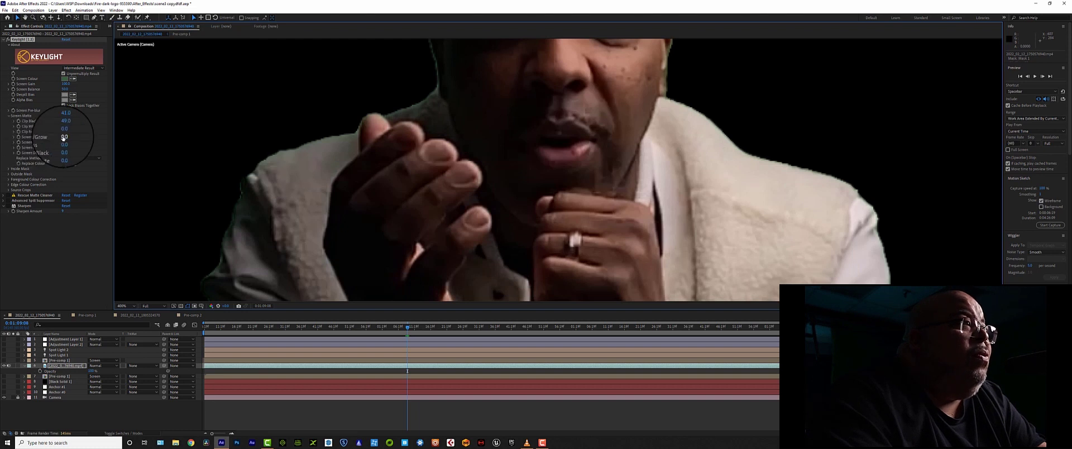
{"action": "left_click_drag", "start_coordinate": [62, 136], "coordinate": [60, 136]}
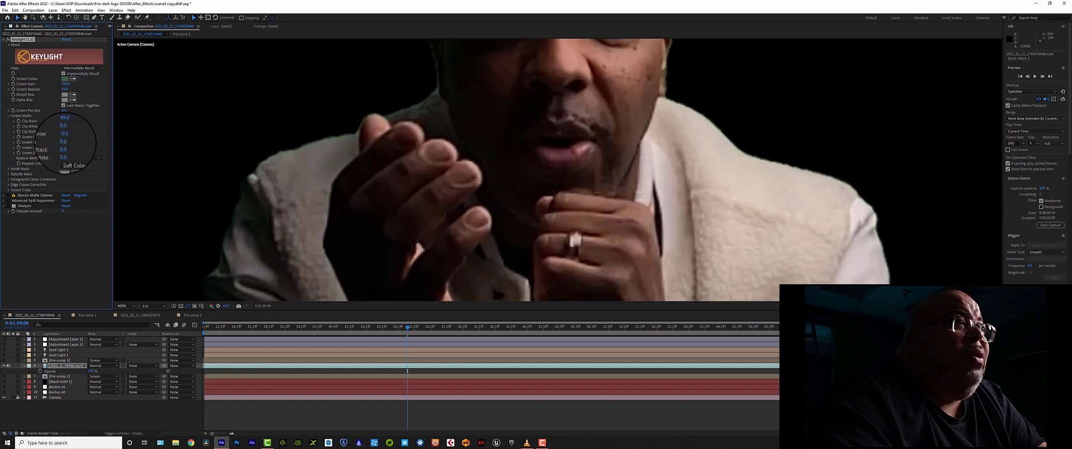
{"action": "left_click_drag", "start_coordinate": [64, 142], "coordinate": [67, 142]}
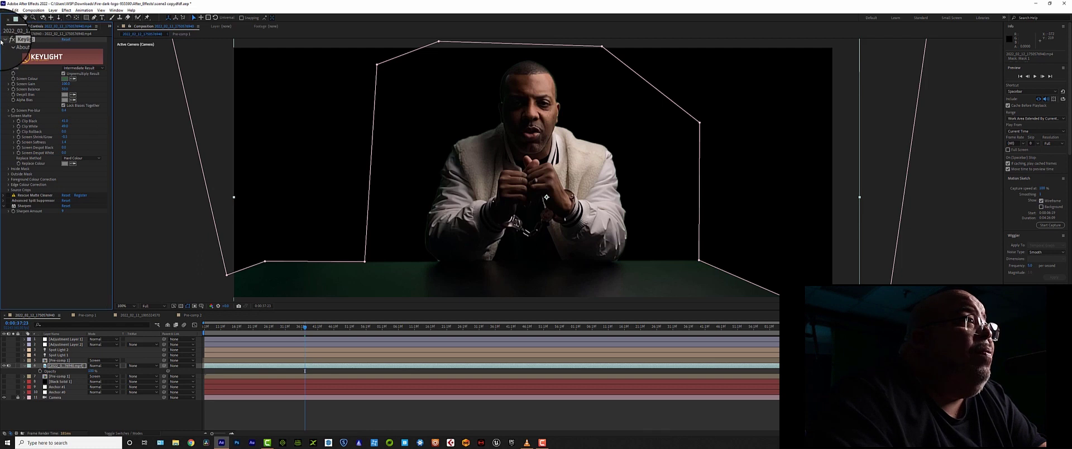
Collapse Keylight, then try Standard spill suppression and settle back on Ultra.
{"action": "left_click", "coordinate": [3, 39]}
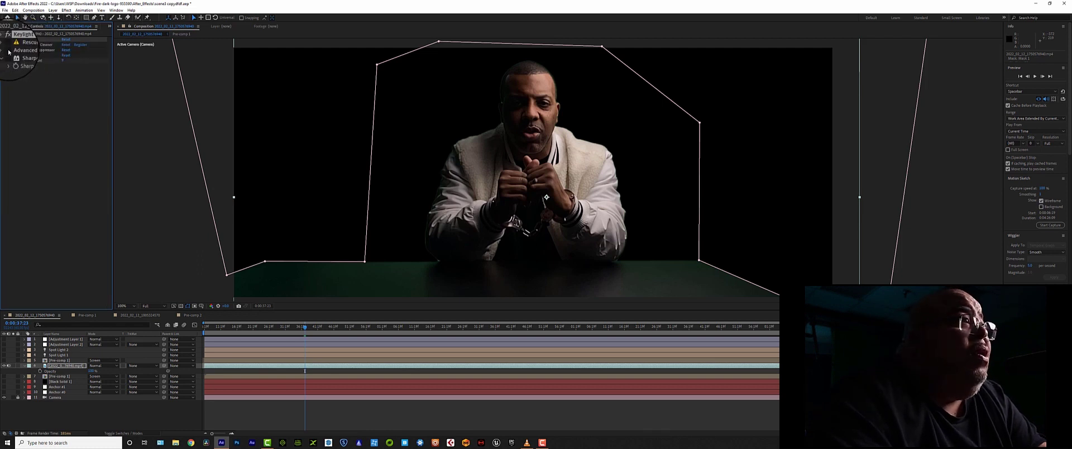
{"action": "scroll", "coordinate": [605, 274], "scroll_direction": "up", "scroll_amount": 5}
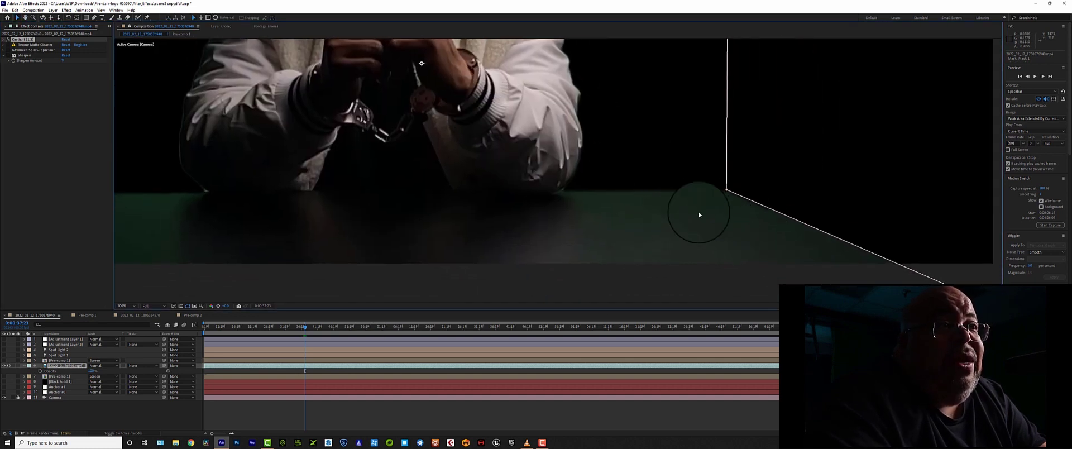
{"action": "scroll", "coordinate": [398, 113], "scroll_direction": "down", "scroll_amount": 2}
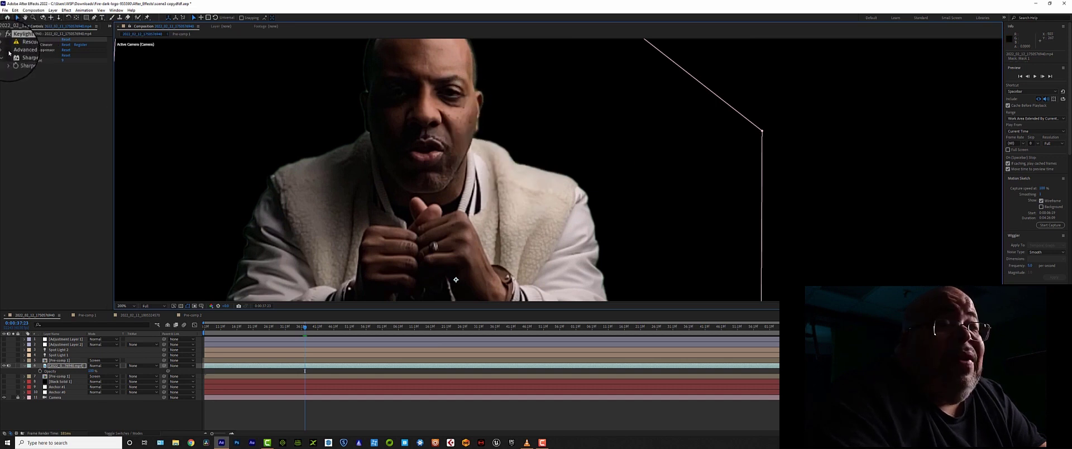
{"action": "scroll", "coordinate": [491, 179], "scroll_direction": "down", "scroll_amount": 5}
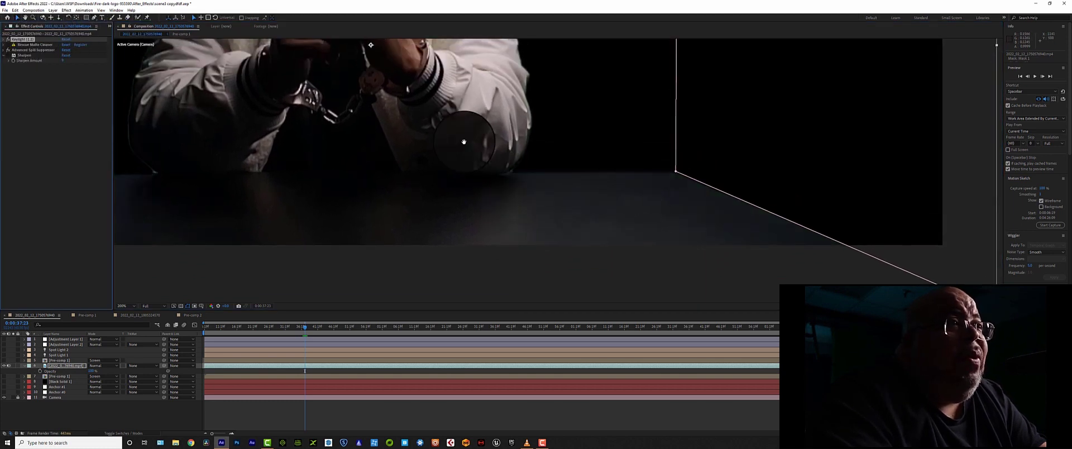
{"action": "scroll", "coordinate": [467, 156], "scroll_direction": "up", "scroll_amount": 5}
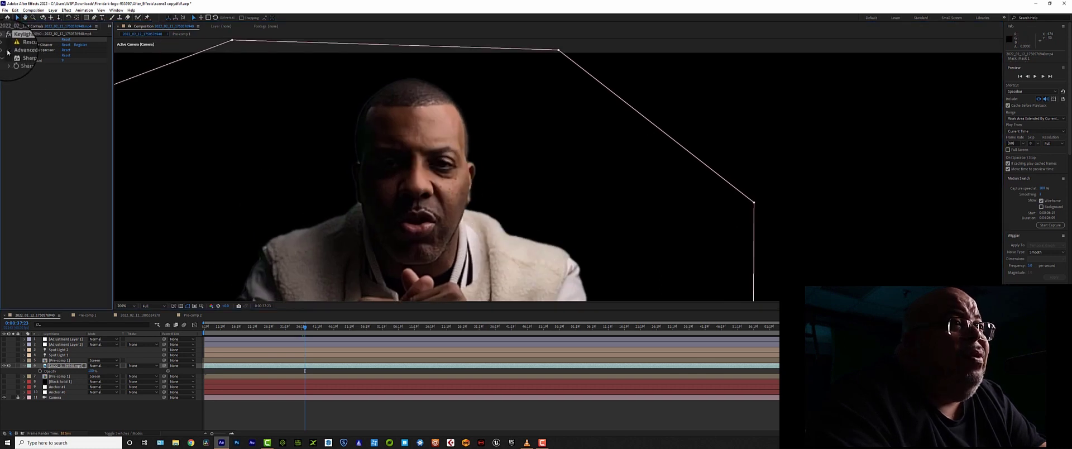
{"action": "scroll", "coordinate": [434, 182], "scroll_direction": "up", "scroll_amount": 3}
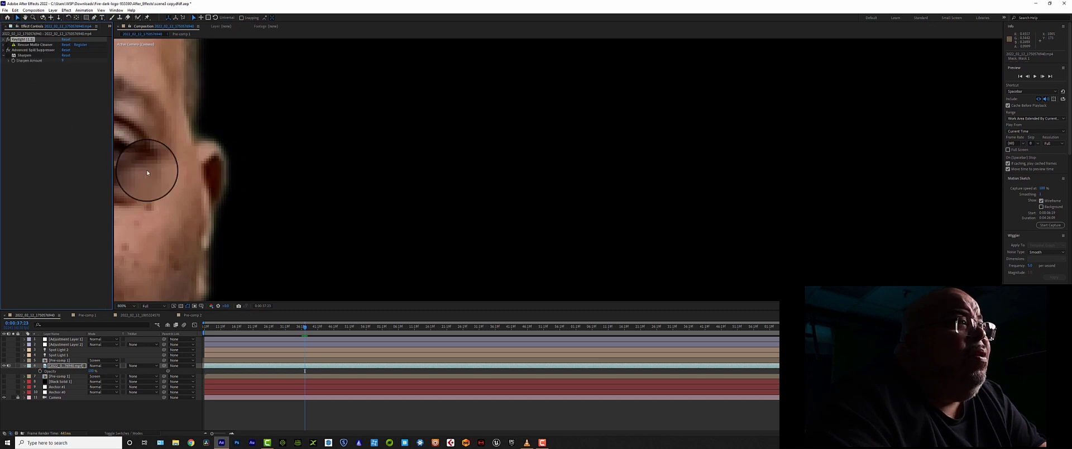
{"action": "scroll", "coordinate": [187, 170], "scroll_direction": "down", "scroll_amount": 5}
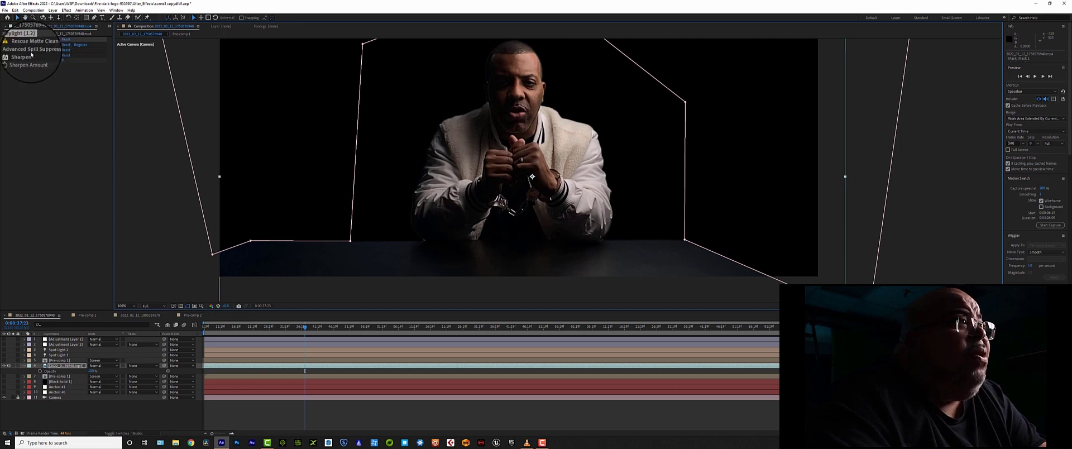
{"action": "left_click", "coordinate": [8, 66]}
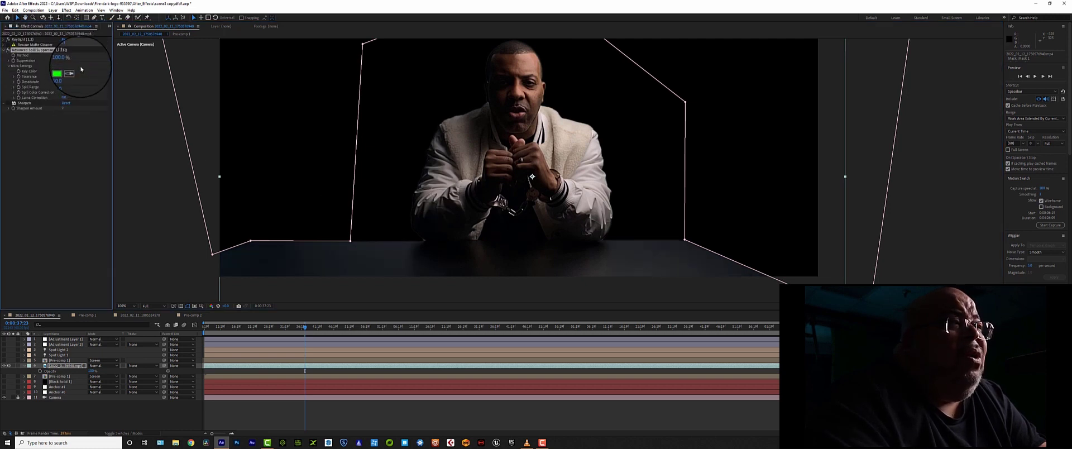
{"action": "left_click", "coordinate": [76, 56]}
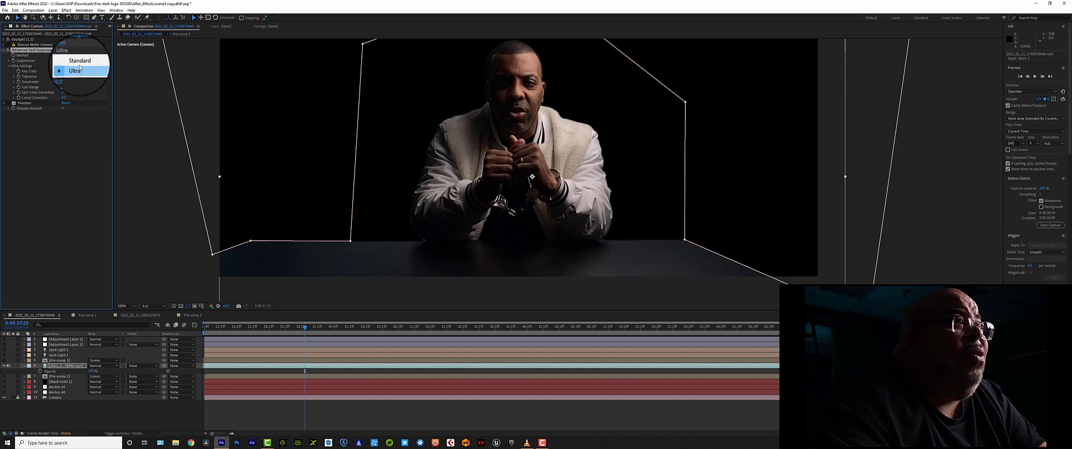
{"action": "left_click", "coordinate": [82, 58]}
{"action": "left_click", "coordinate": [78, 55]}
{"action": "left_click", "coordinate": [78, 62]}
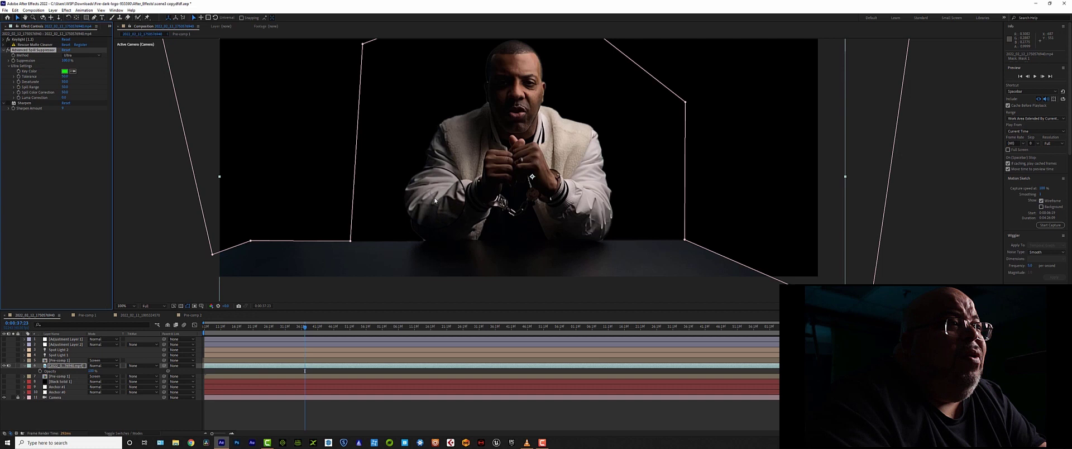
Pan and reframe the composition view through the active camera.
{"action": "left_click_drag", "start_coordinate": [426, 199], "coordinate": [394, 204]}
{"action": "scroll", "coordinate": [395, 204], "scroll_direction": "up", "scroll_amount": 3}
{"action": "scroll", "coordinate": [398, 196], "scroll_direction": "down", "scroll_amount": 5}
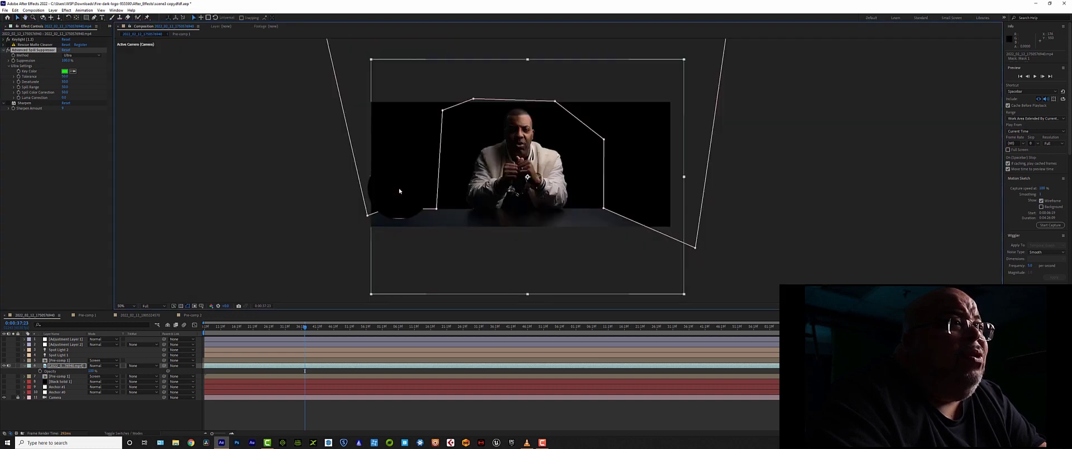
{"action": "left_click_drag", "start_coordinate": [481, 185], "coordinate": [497, 139]}
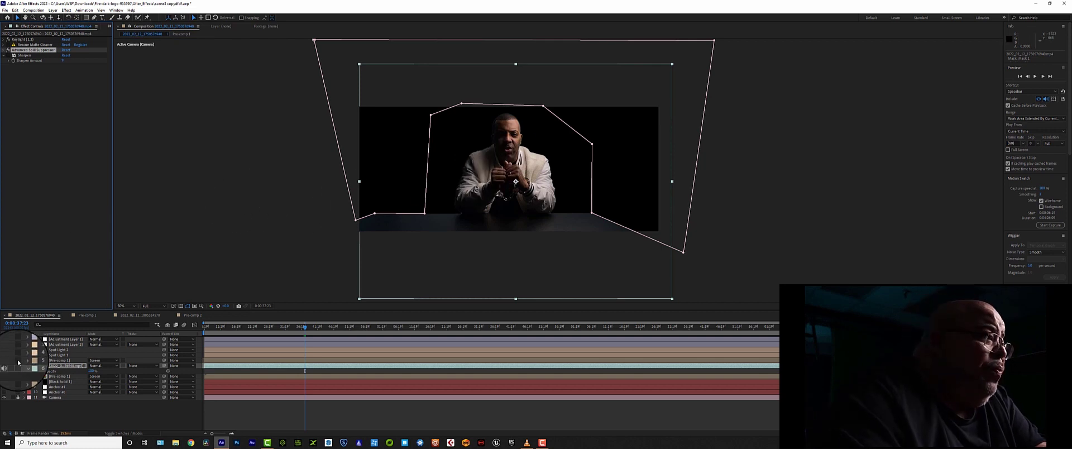
Toggle layer 10's visibility and abandon creating a new solid layer.
{"action": "left_click", "coordinate": [4, 393]}
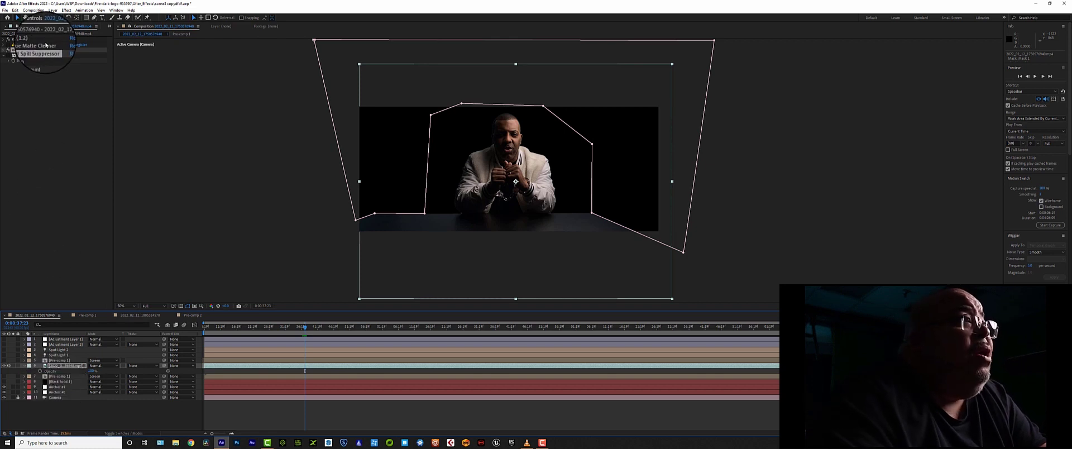
{"action": "left_click", "coordinate": [52, 11]}
{"action": "left_click", "coordinate": [168, 24]}
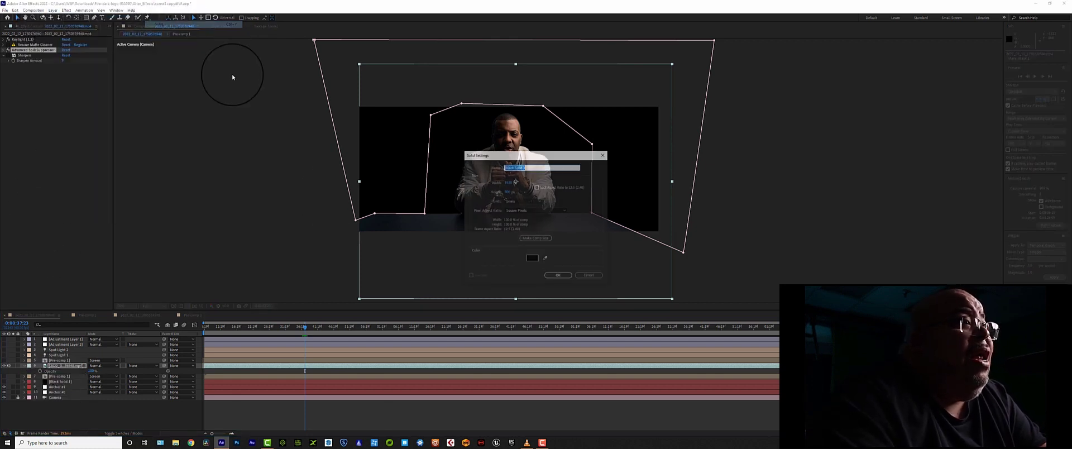
{"action": "left_click", "coordinate": [588, 276]}
Select Black Solid 1 and browse the effects list without applying anything.
{"action": "left_click", "coordinate": [57, 382]}
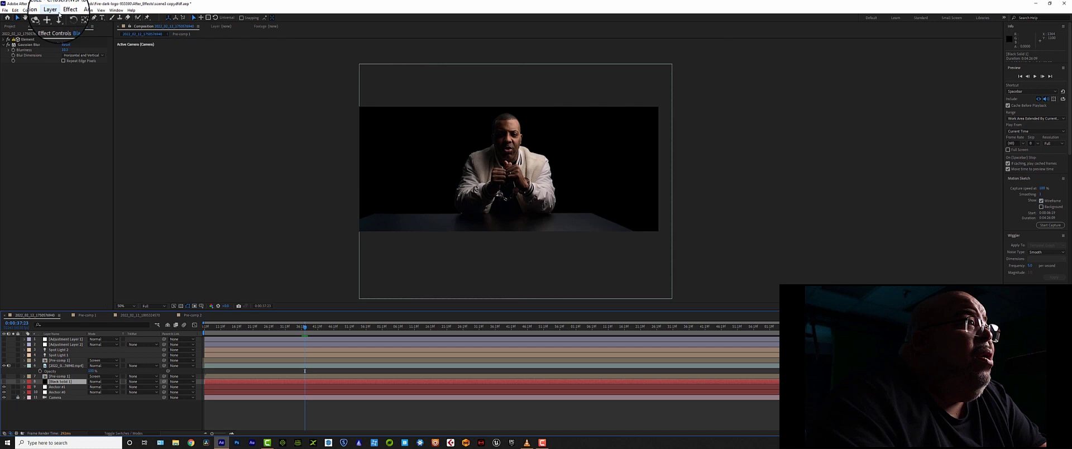
{"action": "left_click", "coordinate": [66, 10]}
{"action": "mouse_move", "coordinate": [151, 438]}
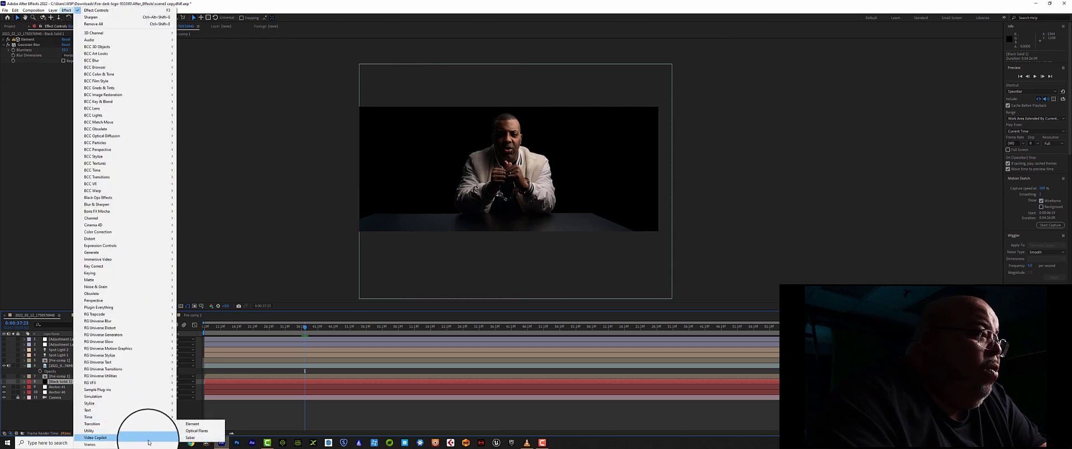
{"action": "left_click", "coordinate": [22, 256]}
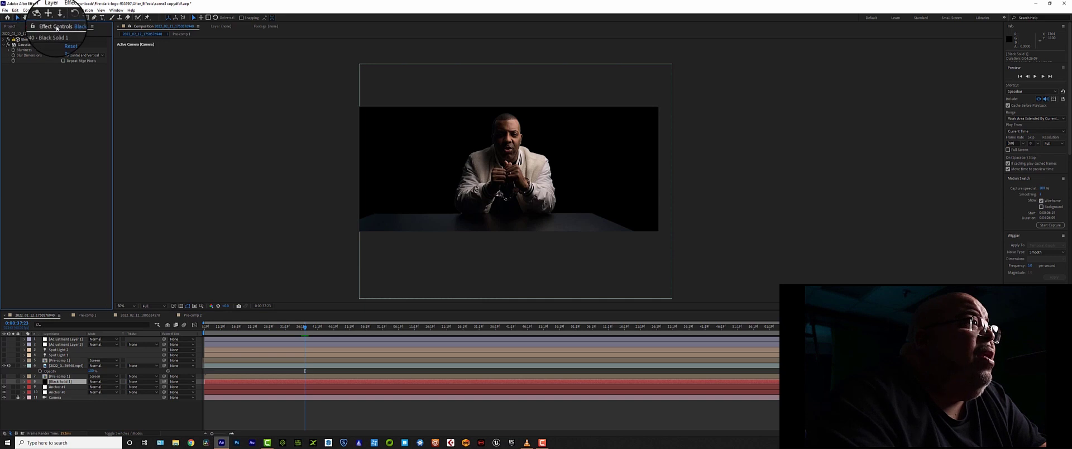
Expand the Element effect, make Black Solid 1 visible to show the room, and select Element.
{"action": "left_click", "coordinate": [4, 41]}
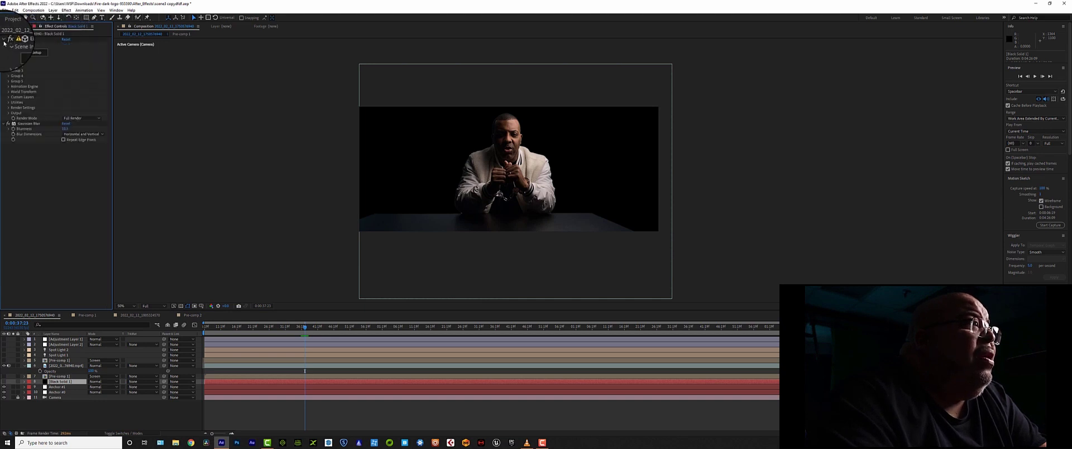
{"action": "left_click", "coordinate": [63, 383]}
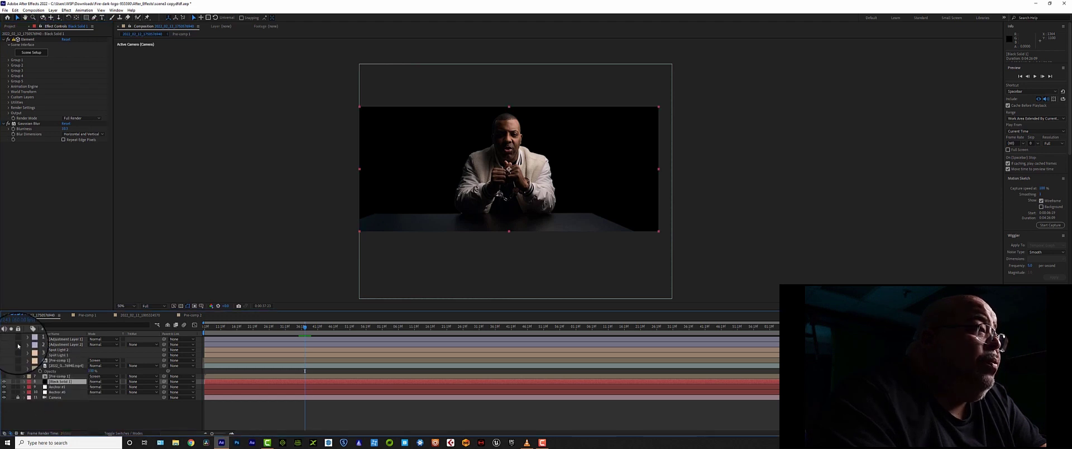
{"action": "left_click", "coordinate": [4, 365]}
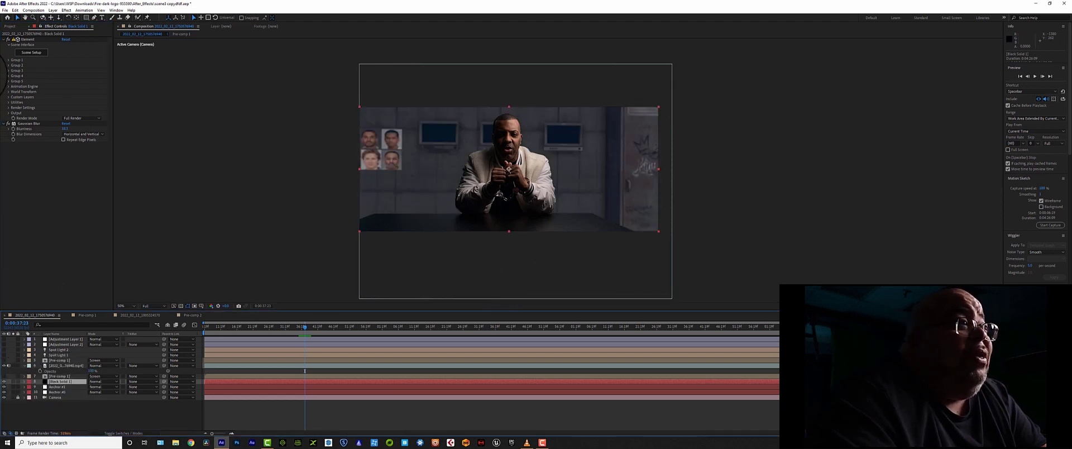
{"action": "scroll", "coordinate": [578, 165], "scroll_direction": "up", "scroll_amount": 2}
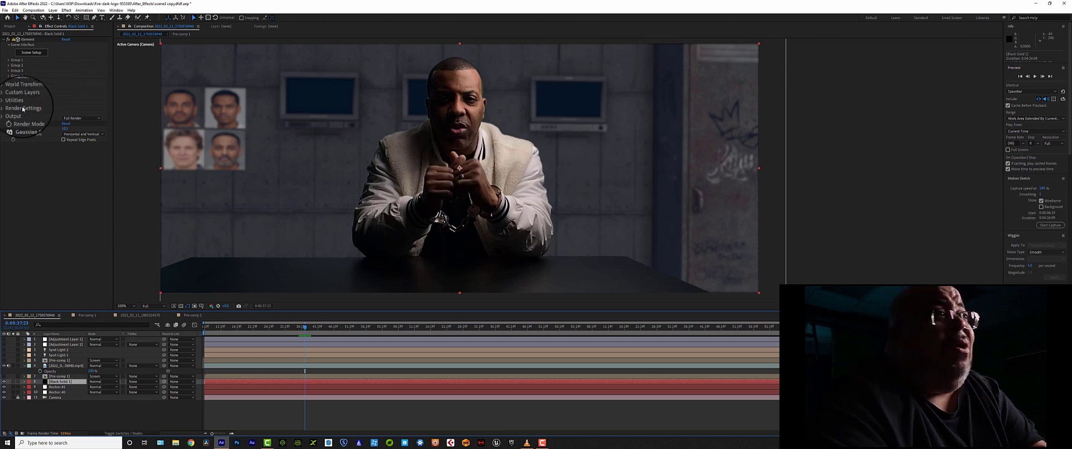
{"action": "left_click", "coordinate": [26, 39]}
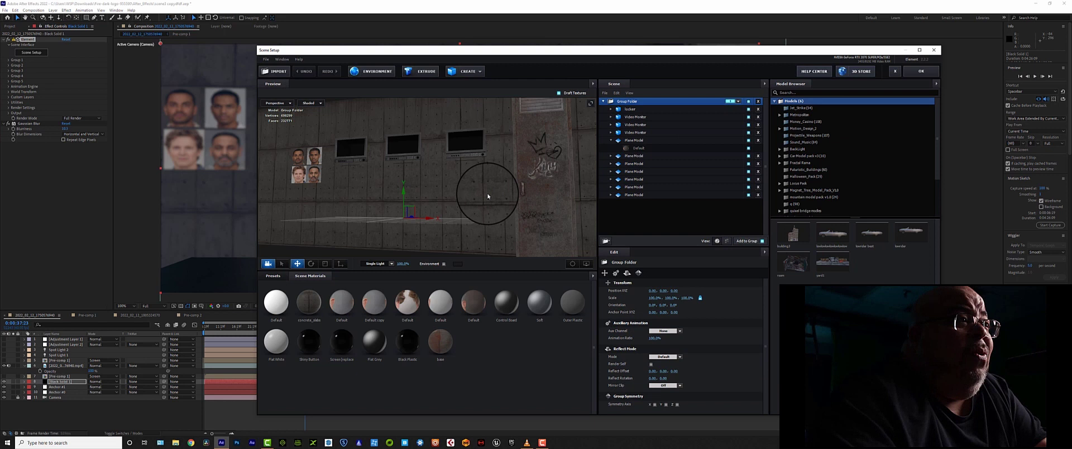
Orbit the room preview and shift one Video Monitor's depth along Z.
{"action": "left_click_drag", "start_coordinate": [488, 196], "coordinate": [393, 153]}
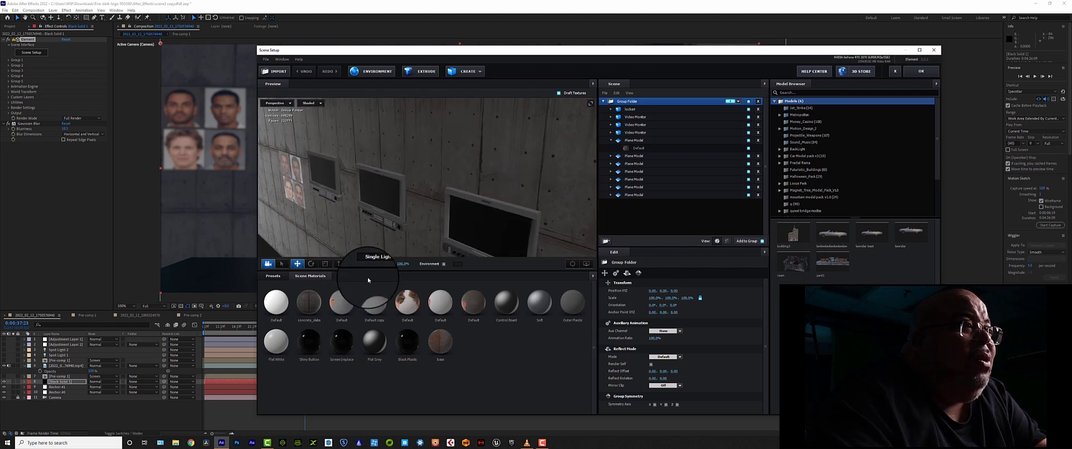
{"action": "left_click_drag", "start_coordinate": [368, 279], "coordinate": [445, 153]}
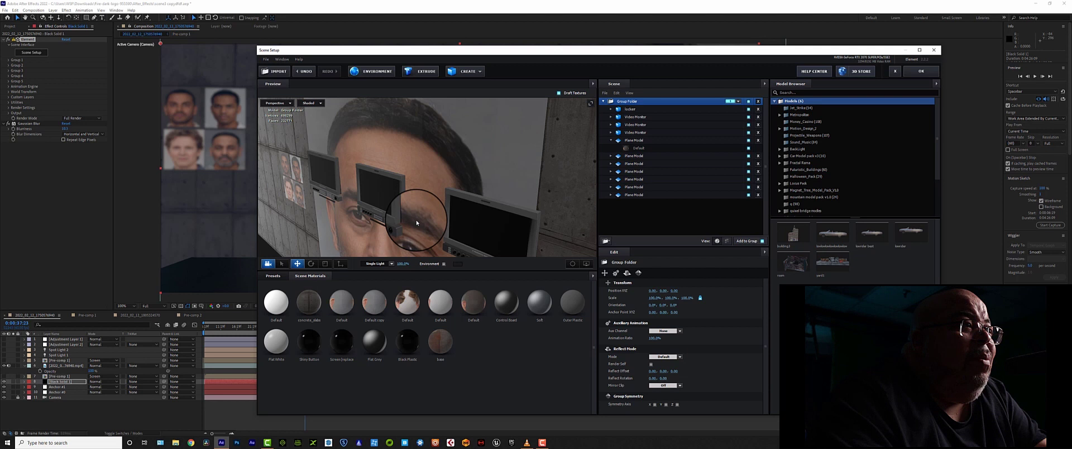
{"action": "left_click_drag", "start_coordinate": [416, 220], "coordinate": [422, 256]}
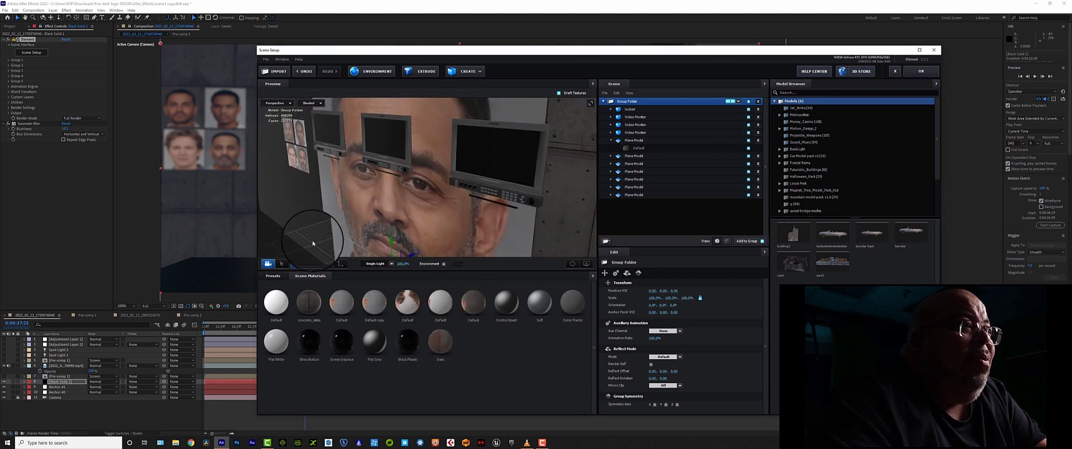
{"action": "left_click", "coordinate": [297, 264]}
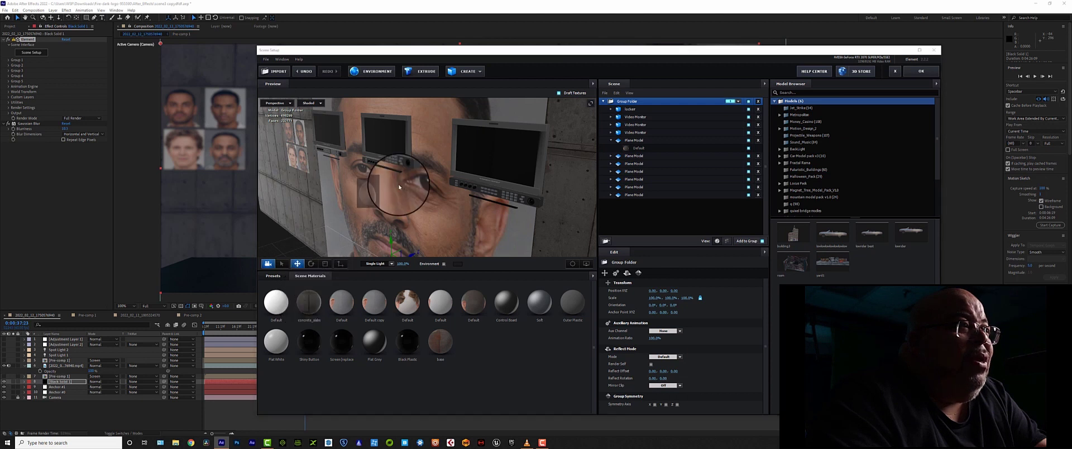
{"action": "left_click_drag", "start_coordinate": [399, 187], "coordinate": [372, 241]}
{"action": "left_click_drag", "start_coordinate": [430, 183], "coordinate": [396, 187]}
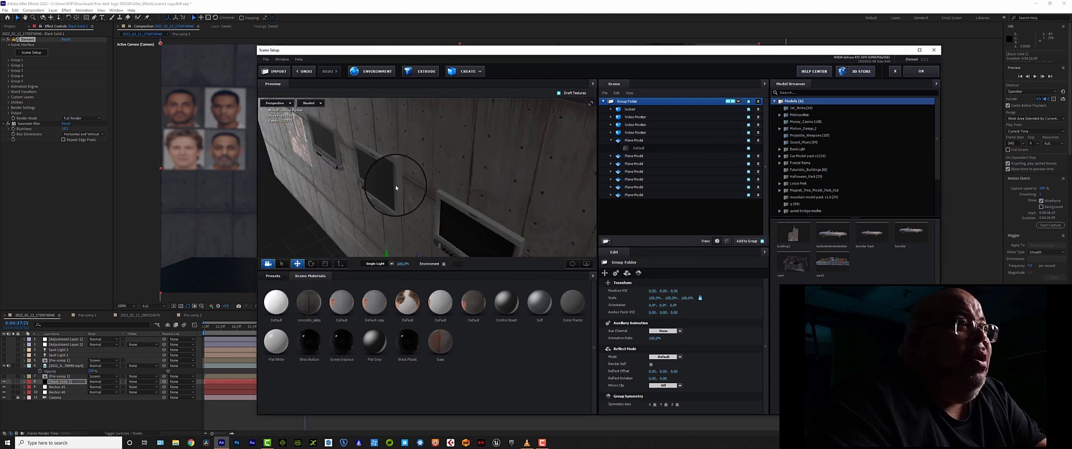
{"action": "left_click", "coordinate": [394, 179]}
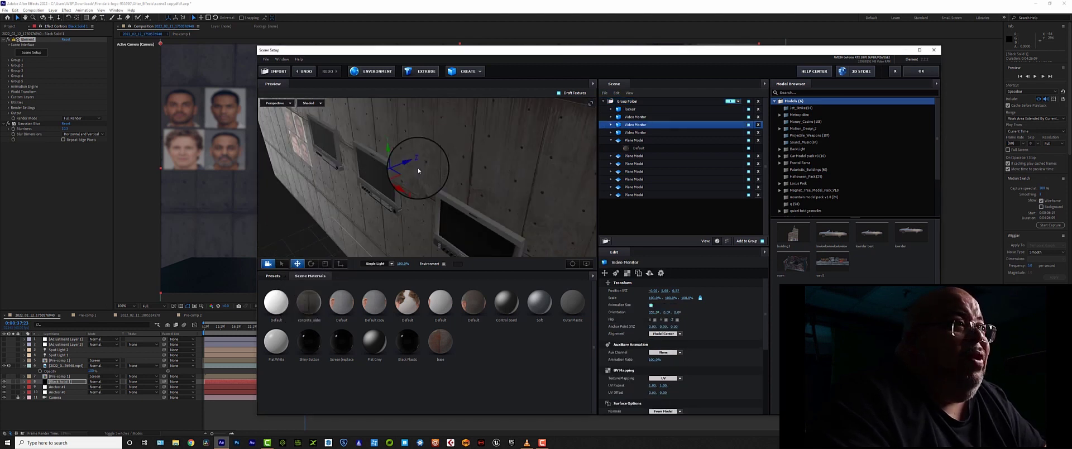
{"action": "left_click_drag", "start_coordinate": [412, 168], "coordinate": [499, 189]}
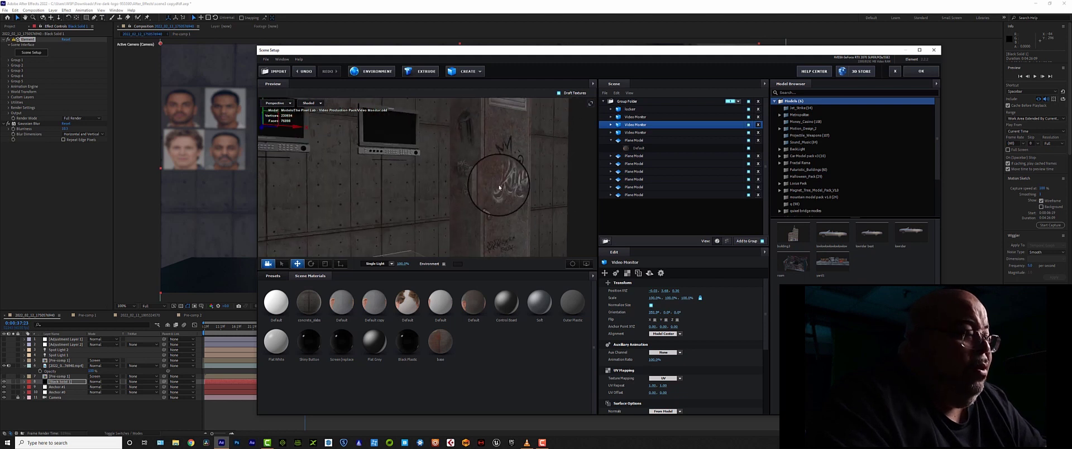
Push the locker further back along Z and apply the scene changes.
{"action": "left_click", "coordinate": [499, 188]}
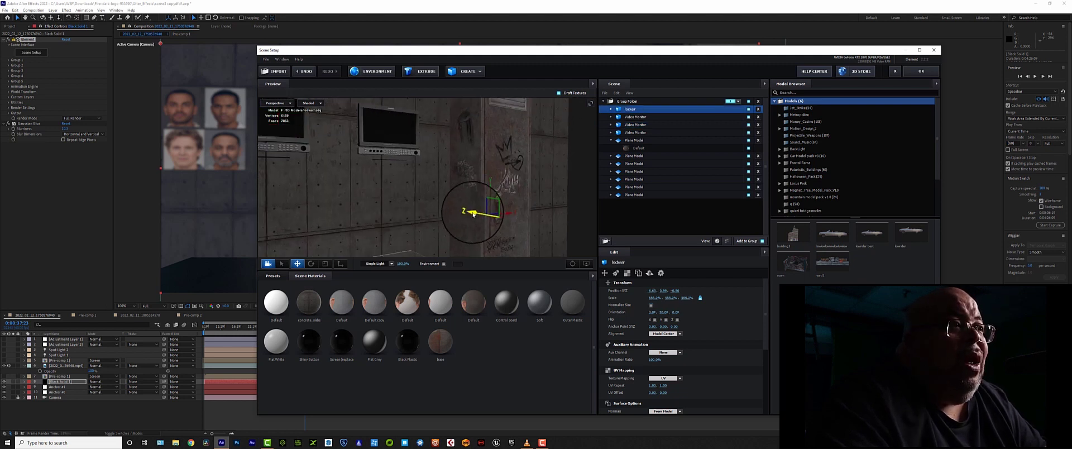
{"action": "mouse_move", "coordinate": [473, 214]}
{"action": "left_mouse_down"}
{"action": "mouse_move", "coordinate": [430, 218]}
{"action": "mouse_move", "coordinate": [385, 188]}
{"action": "mouse_move", "coordinate": [467, 206]}
{"action": "mouse_move", "coordinate": [438, 196]}
{"action": "mouse_move", "coordinate": [414, 219]}
{"action": "mouse_move", "coordinate": [459, 214]}
{"action": "mouse_move", "coordinate": [468, 200]}
{"action": "left_mouse_up"}
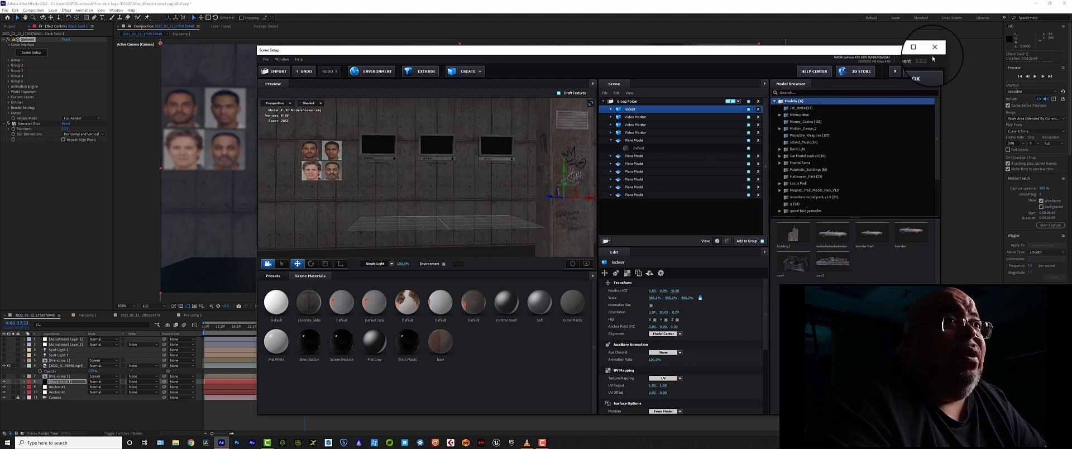
{"action": "left_click", "coordinate": [923, 71]}
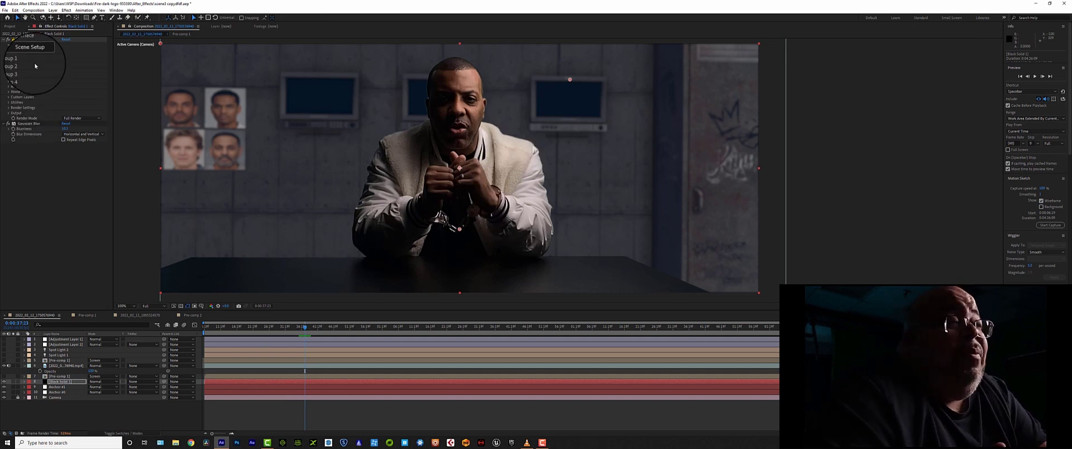
Enable ray-traced shadows and ray-traced ambient occlusion in Element's Render Settings.
{"action": "left_click", "coordinate": [8, 108]}
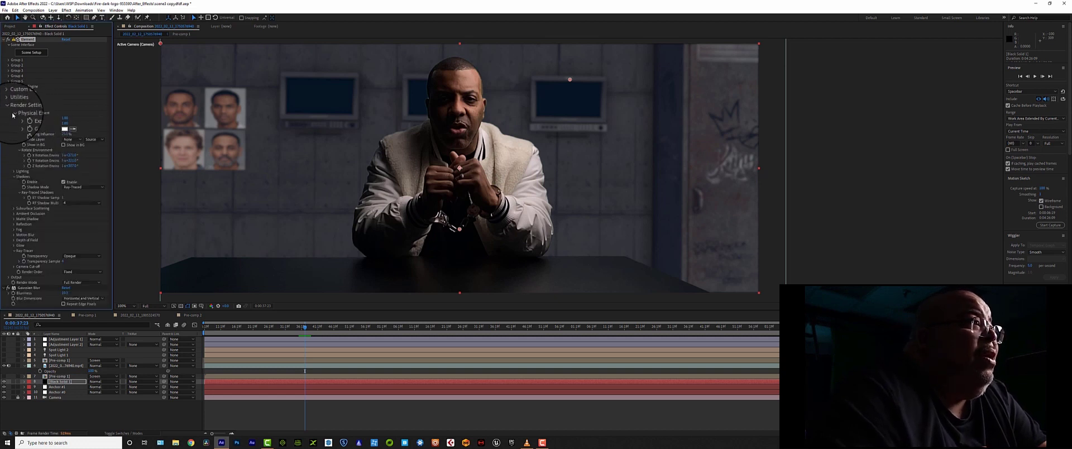
{"action": "left_click", "coordinate": [14, 113]}
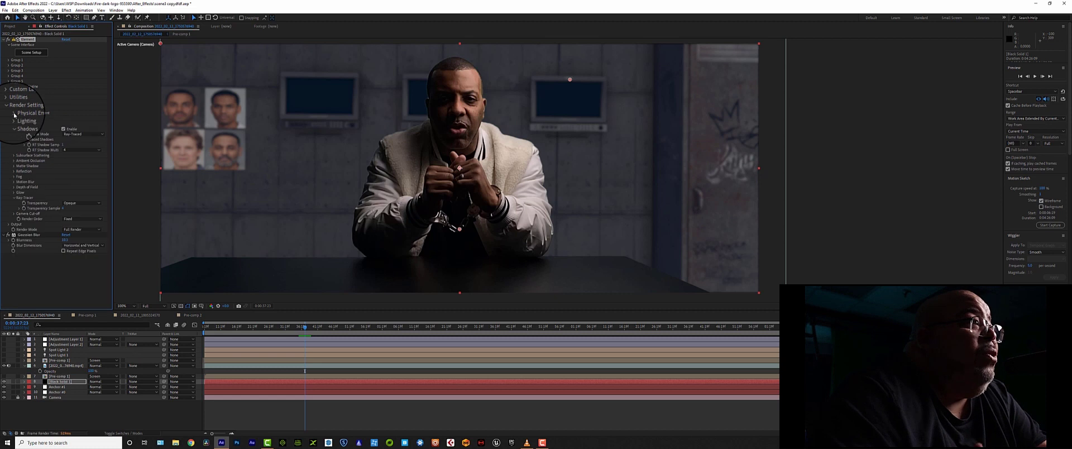
{"action": "left_click", "coordinate": [63, 130]}
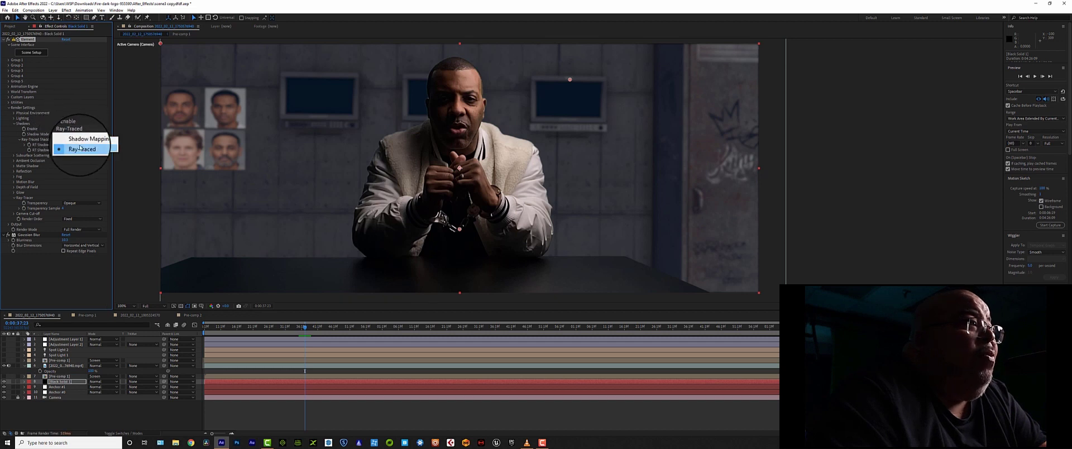
{"action": "left_click", "coordinate": [14, 160]}
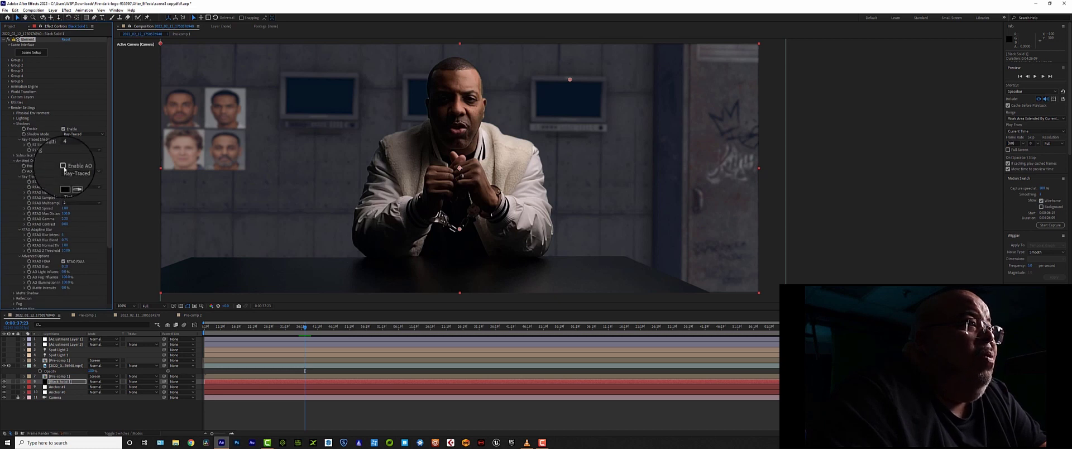
{"action": "left_click", "coordinate": [63, 166]}
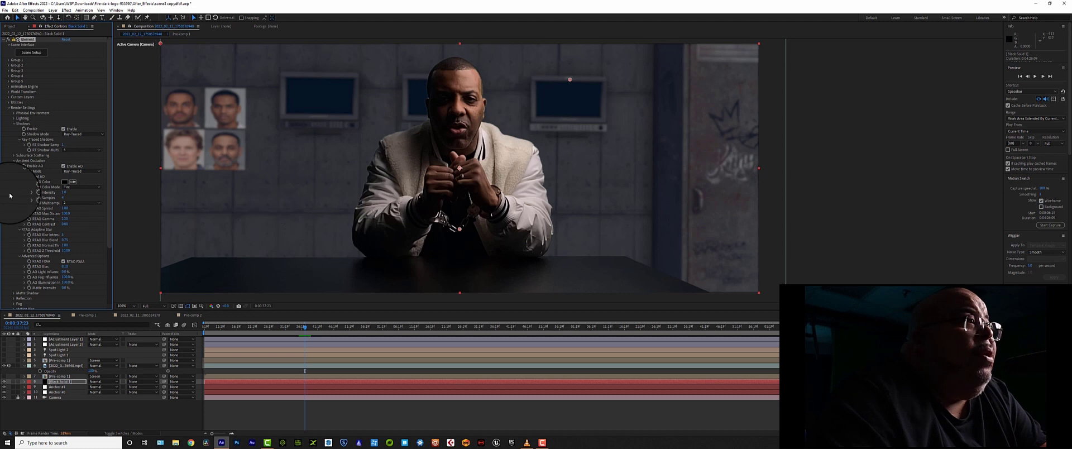
{"action": "left_click", "coordinate": [15, 161]}
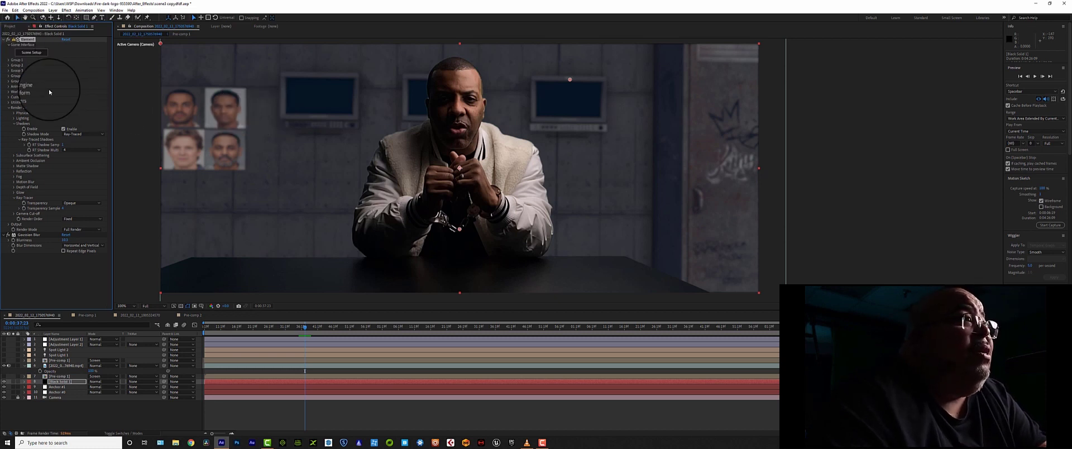
{"action": "left_click", "coordinate": [9, 44]}
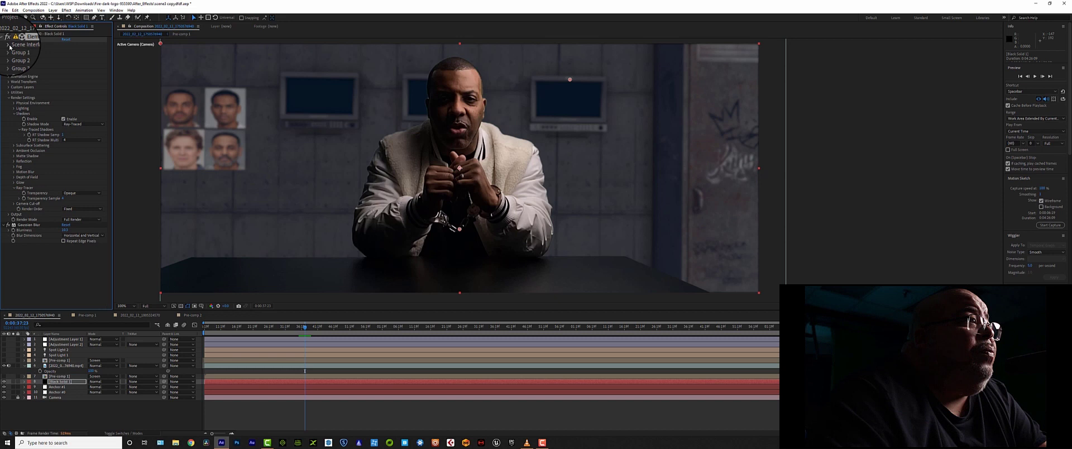
Collapse Render Settings, zoom the viewer back out, and deselect Black Solid 1.
{"action": "left_click", "coordinate": [8, 97]}
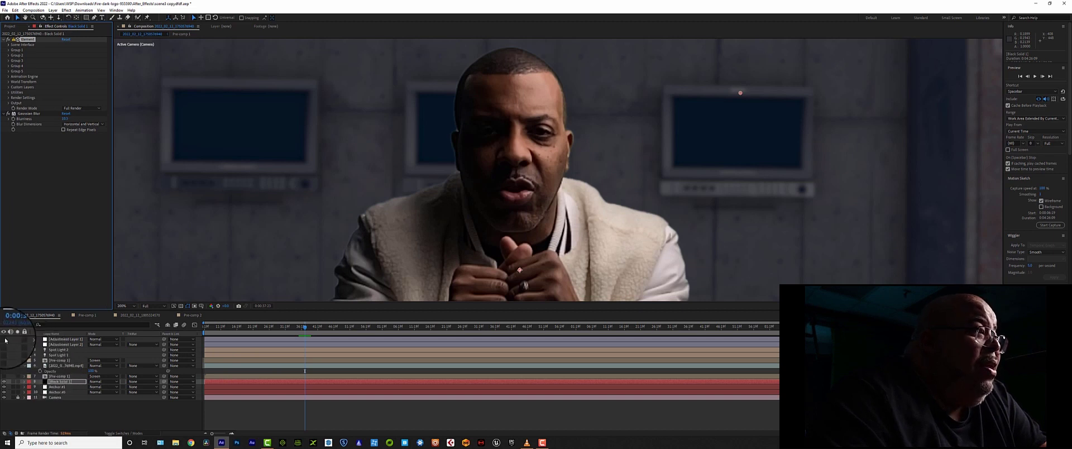
{"action": "key", "text": "comma"}
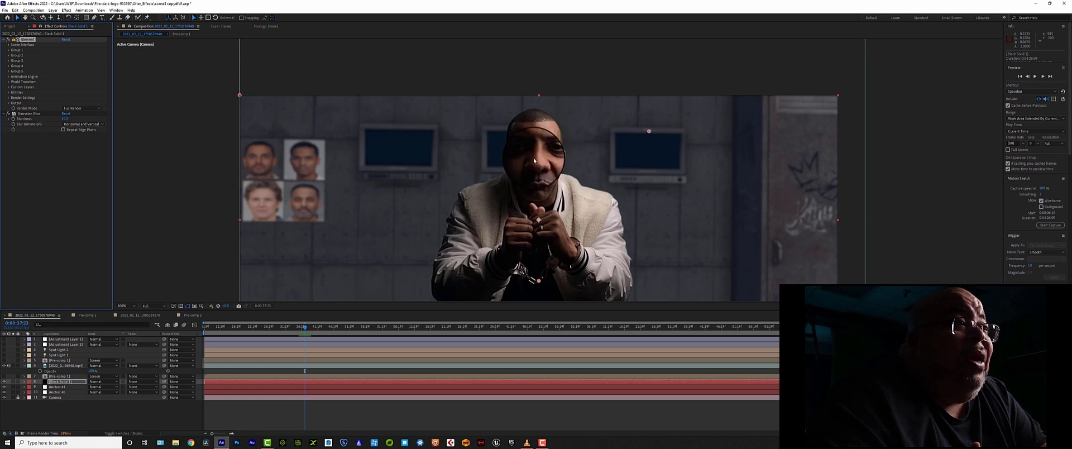
{"action": "left_click", "coordinate": [6, 338]}
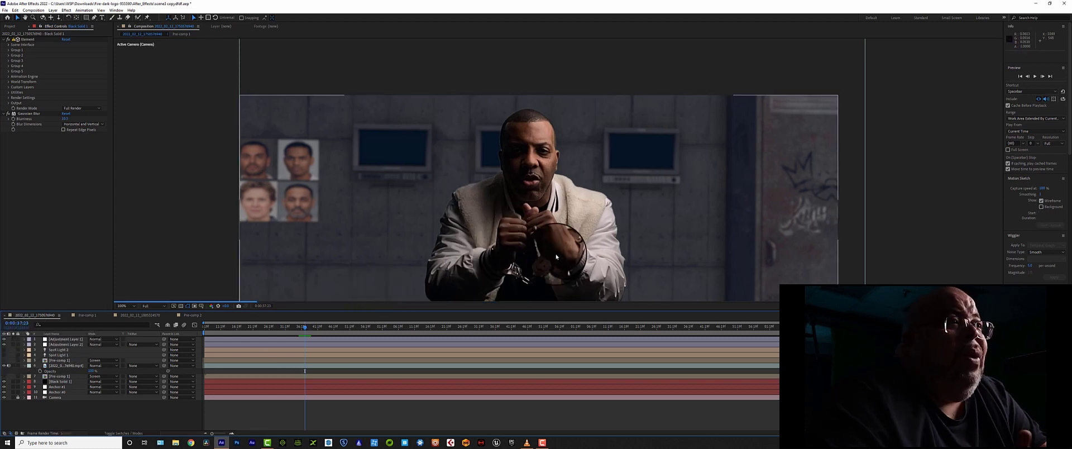
Zoom and pan the viewer to recentre the black-and-white interrogation room frame.
{"action": "scroll", "coordinate": [555, 227], "scroll_direction": "down", "scroll_amount": 2}
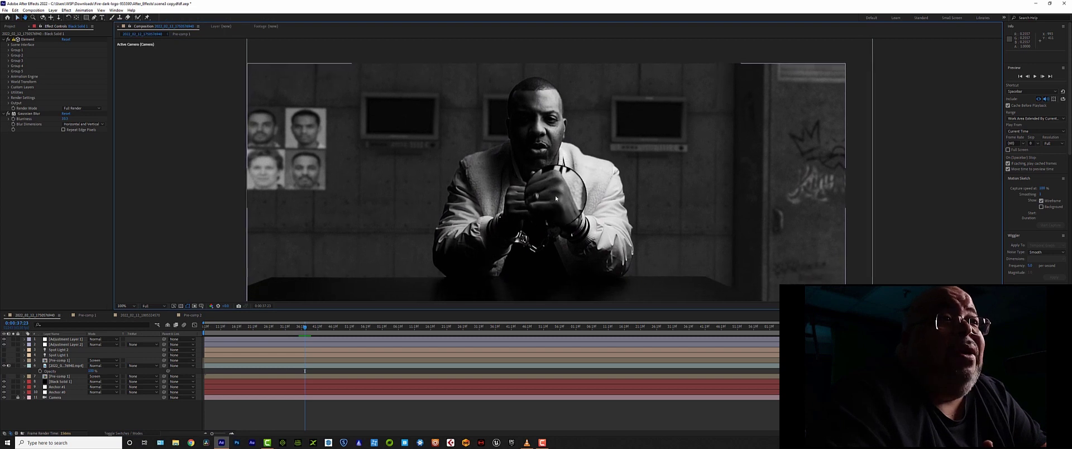
{"action": "scroll", "coordinate": [554, 202], "scroll_direction": "up", "scroll_amount": 2}
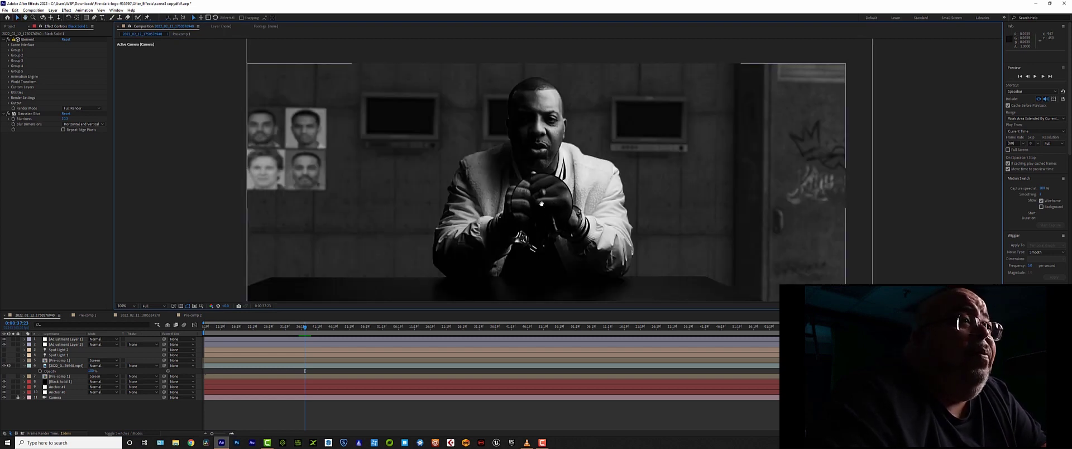
{"action": "left_click_drag", "start_coordinate": [543, 204], "coordinate": [539, 194]}
{"action": "key", "text": "v"}
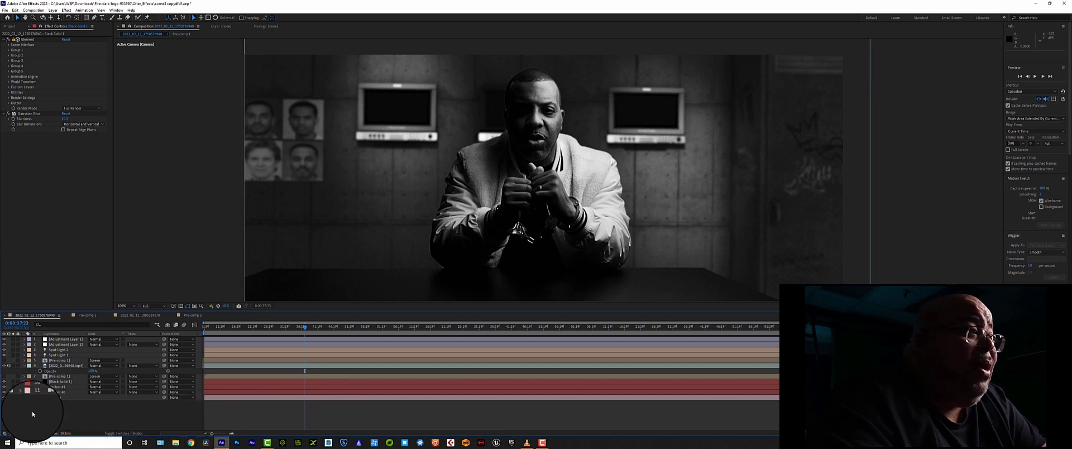
Turn the hidden layer and Spot Light 1 back on in the Timeline.
{"action": "left_click", "coordinate": [3, 352]}
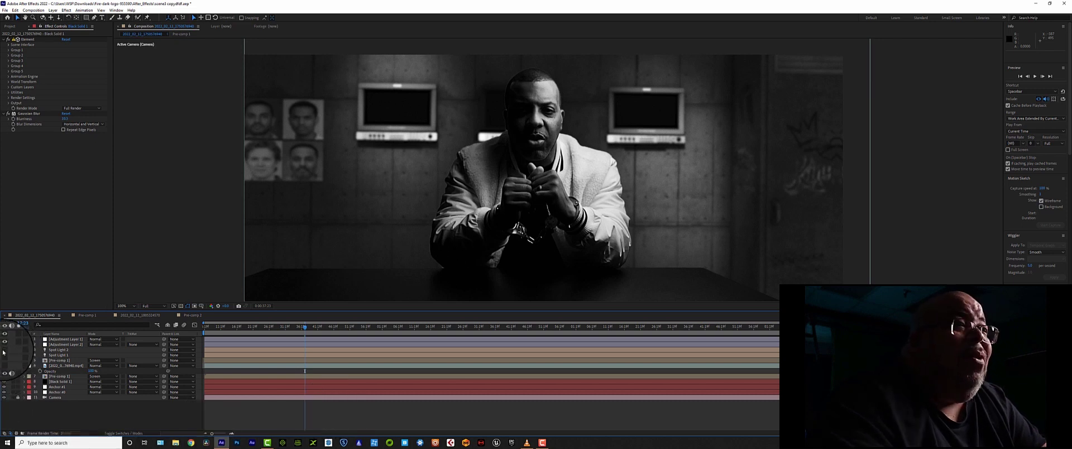
{"action": "left_click", "coordinate": [3, 355]}
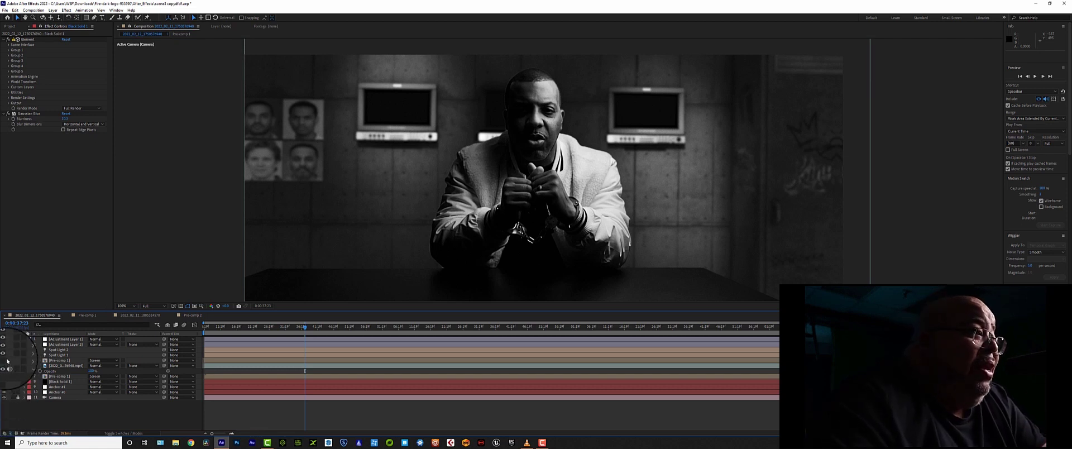
Toggle Pre-comp 1's visibility, inspect the right monitor at 200% zoom, then zoom back out.
{"action": "left_click", "coordinate": [4, 361]}
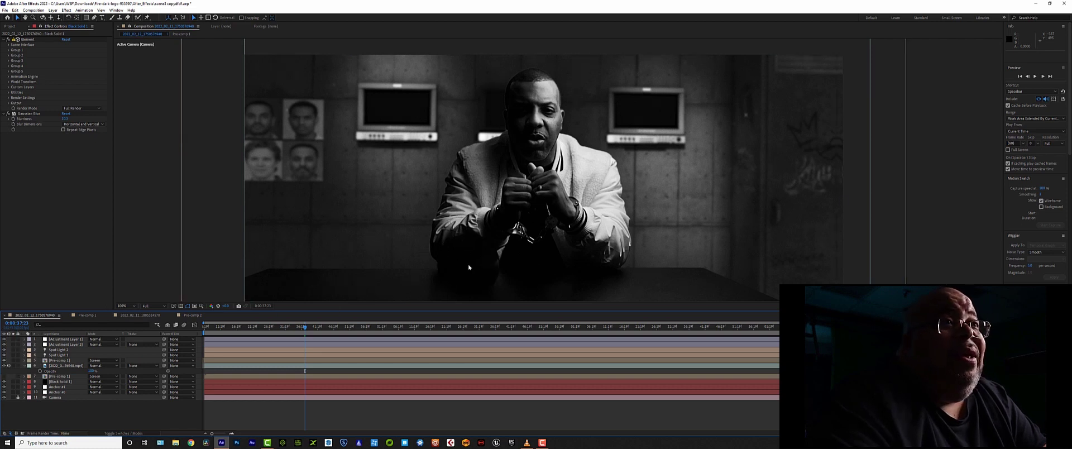
{"action": "scroll", "coordinate": [770, 116], "scroll_direction": "up", "scroll_amount": 2}
{"action": "left_click_drag", "start_coordinate": [770, 115], "coordinate": [545, 210]}
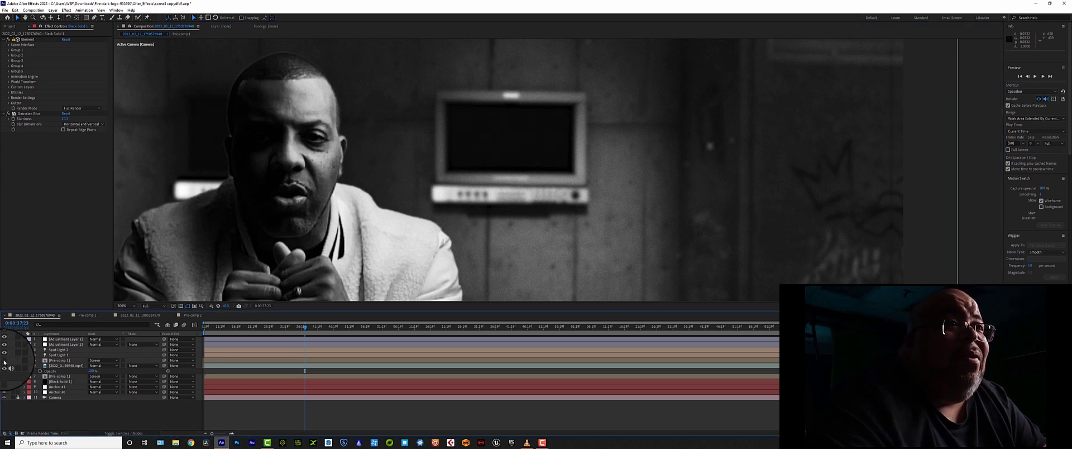
{"action": "scroll", "coordinate": [451, 235], "scroll_direction": "down", "scroll_amount": 1}
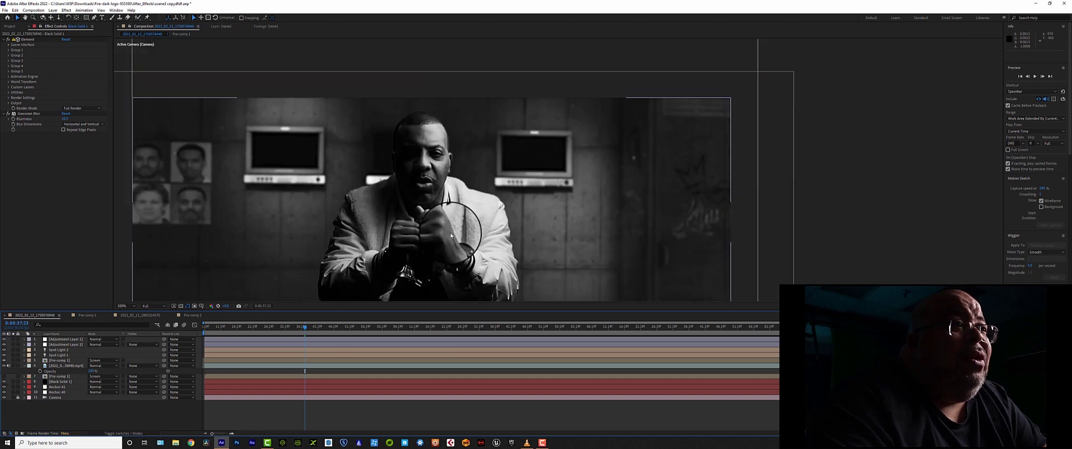
{"action": "scroll", "coordinate": [451, 235], "scroll_direction": "down", "scroll_amount": 2}
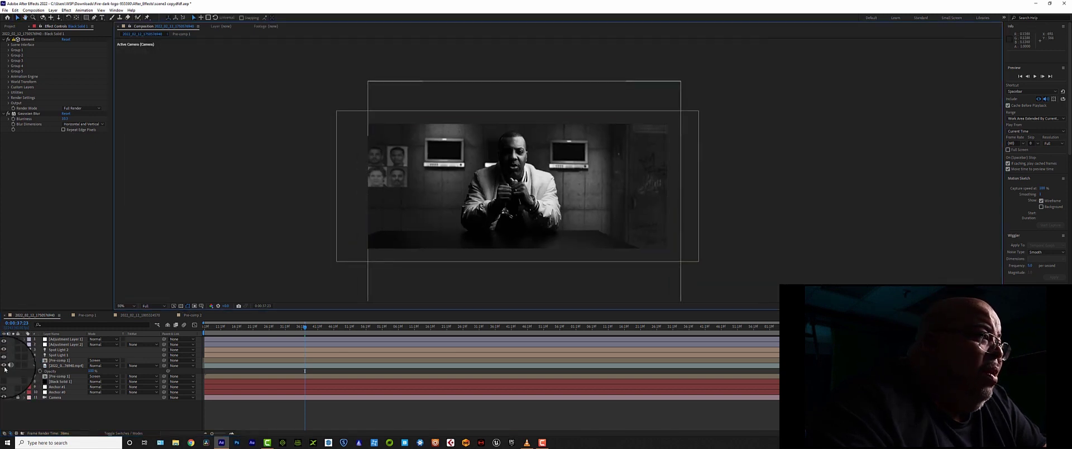
Move the playhead slightly later, then play and stop a preview of the composite.
{"action": "left_click", "coordinate": [307, 327]}
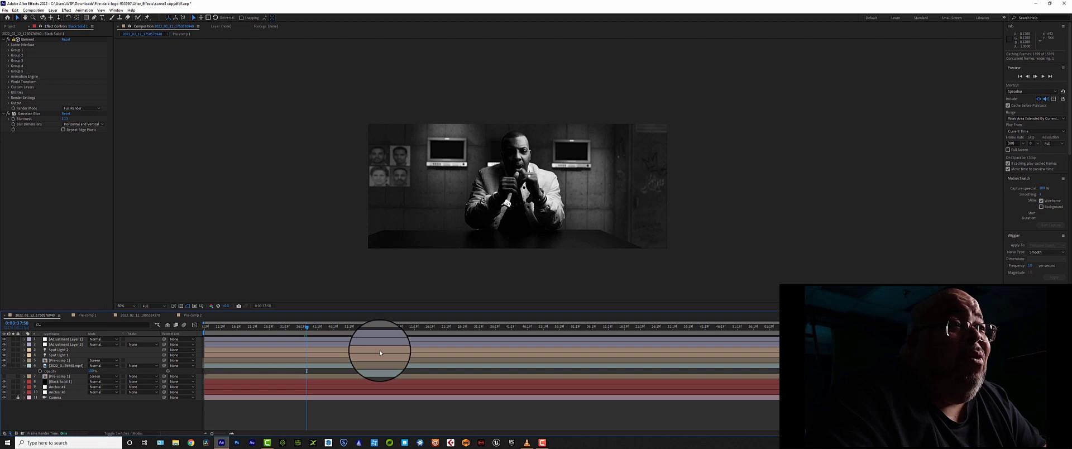
{"action": "key", "text": "space"}
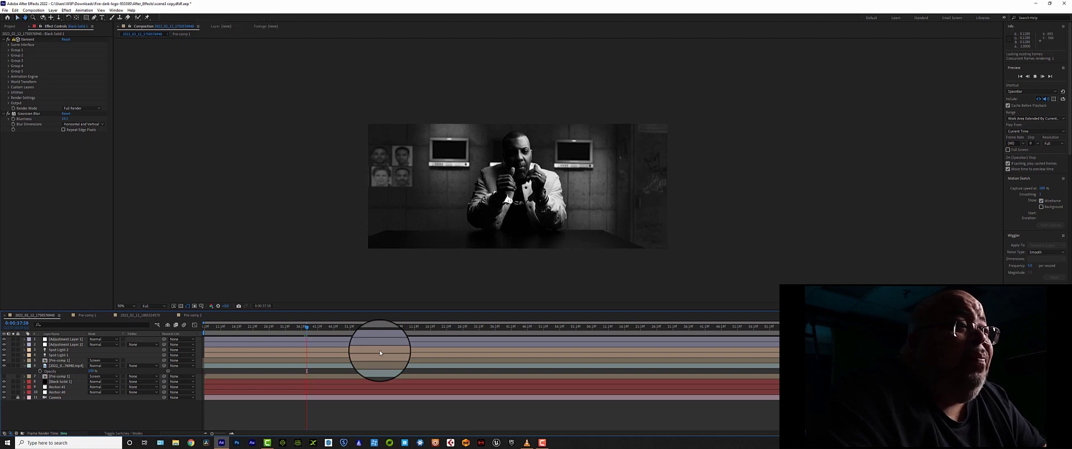
{"action": "key", "text": "space"}
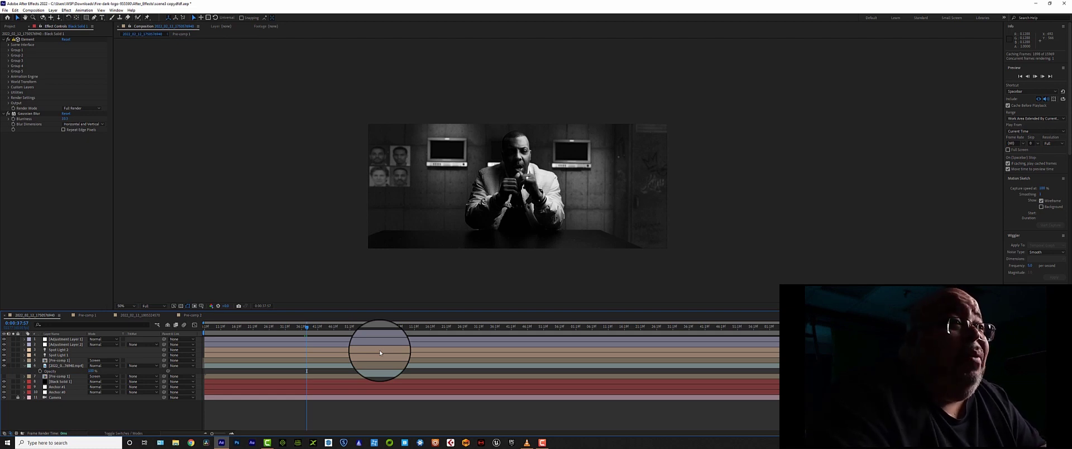
{"action": "scroll", "coordinate": [581, 171], "scroll_direction": "up", "scroll_amount": 4}
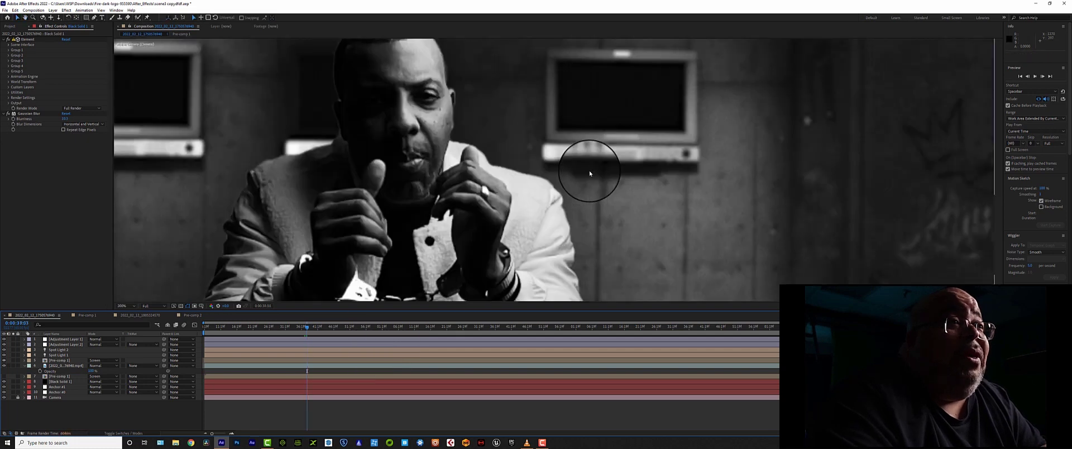
{"action": "scroll", "coordinate": [554, 180], "scroll_direction": "down", "scroll_amount": 2}
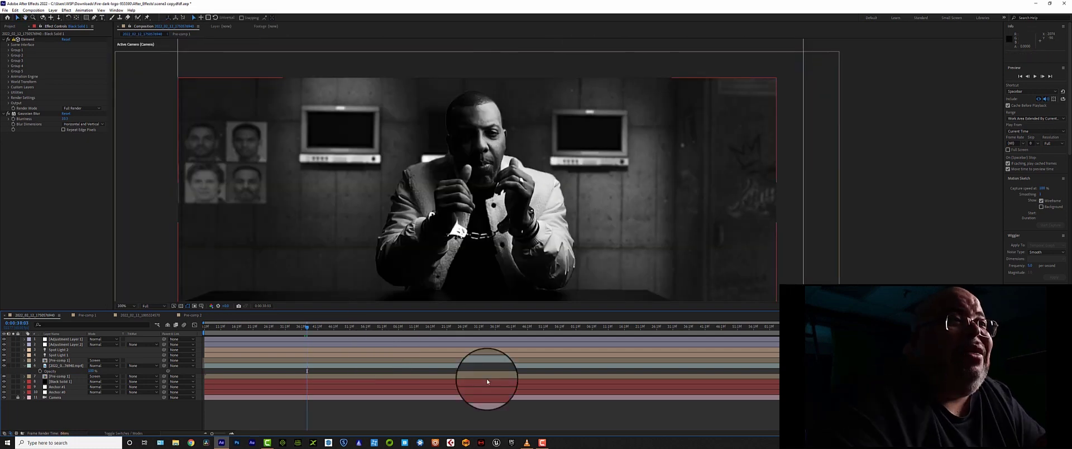